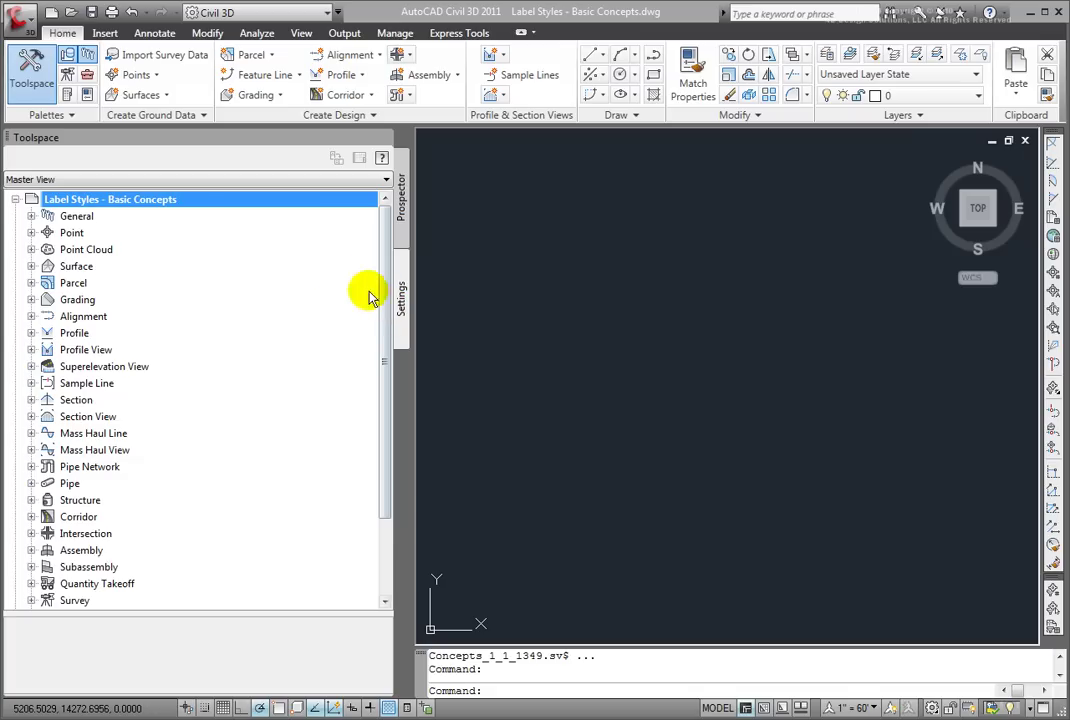
Step: Open Edit Label Style Defaults for the drawing and expand the Label group
right_click(140, 202)
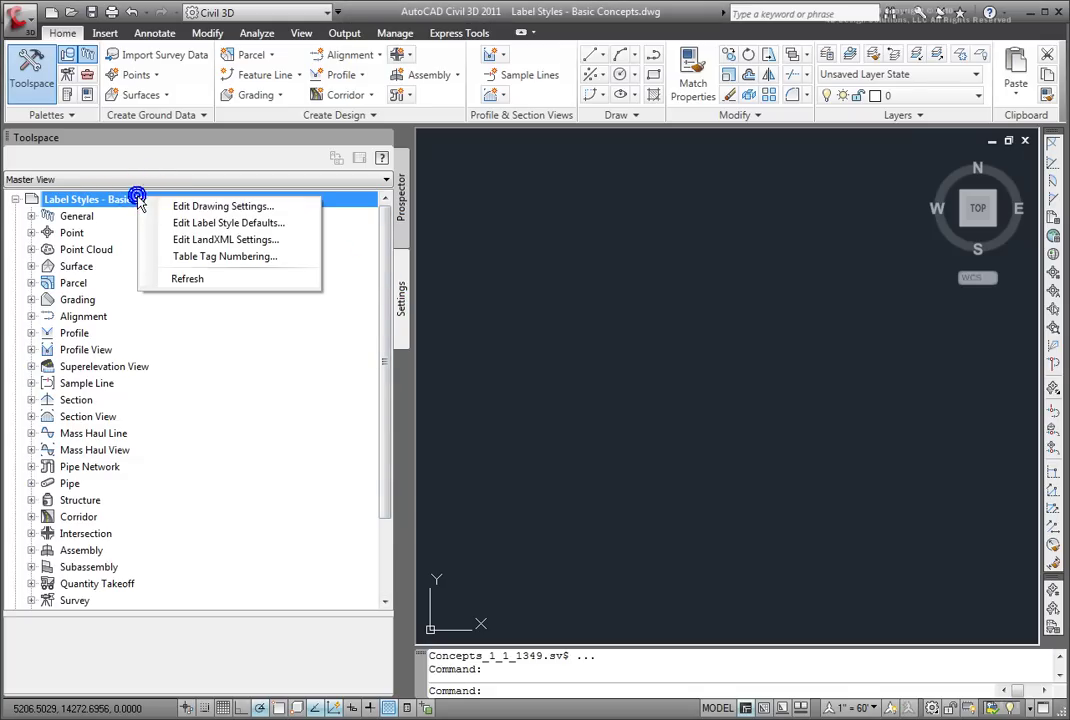
click(205, 228)
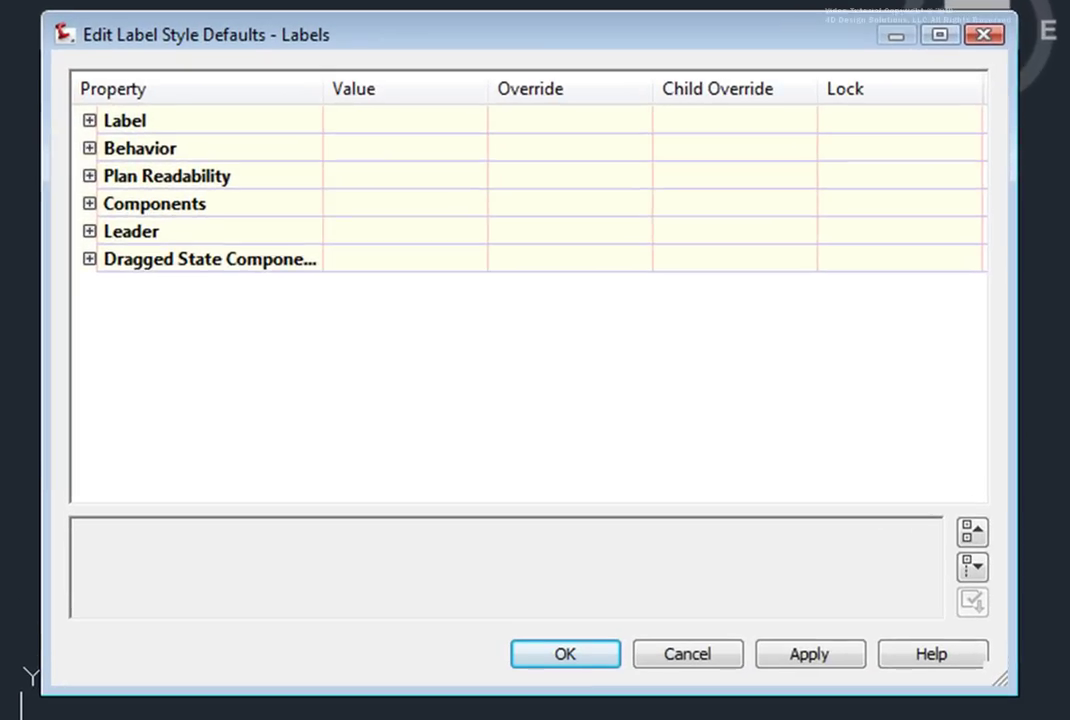
click(89, 120)
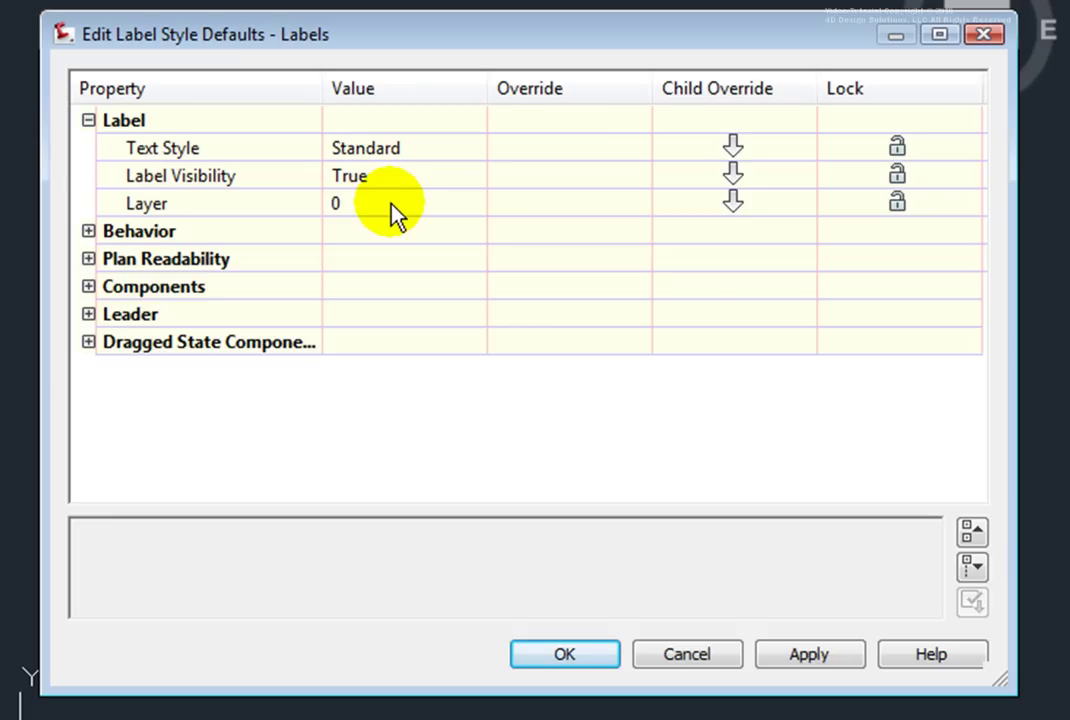
Step: Review the Behavior, Plan Readability and Components default groups, collapsing each in turn
click(88, 120)
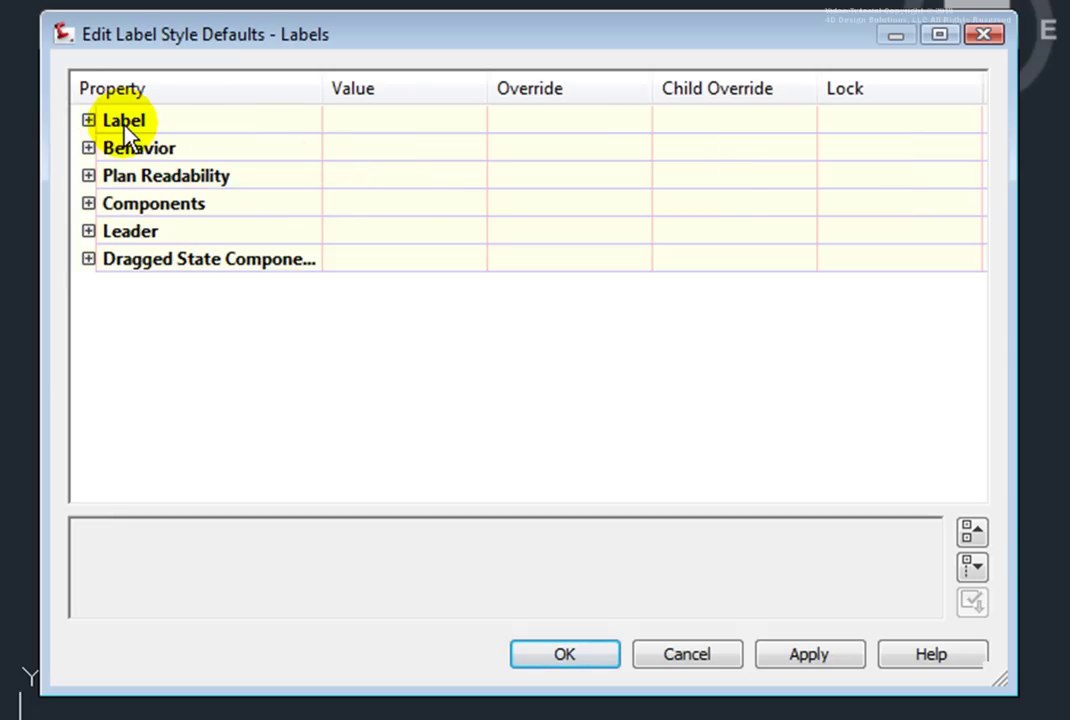
click(88, 148)
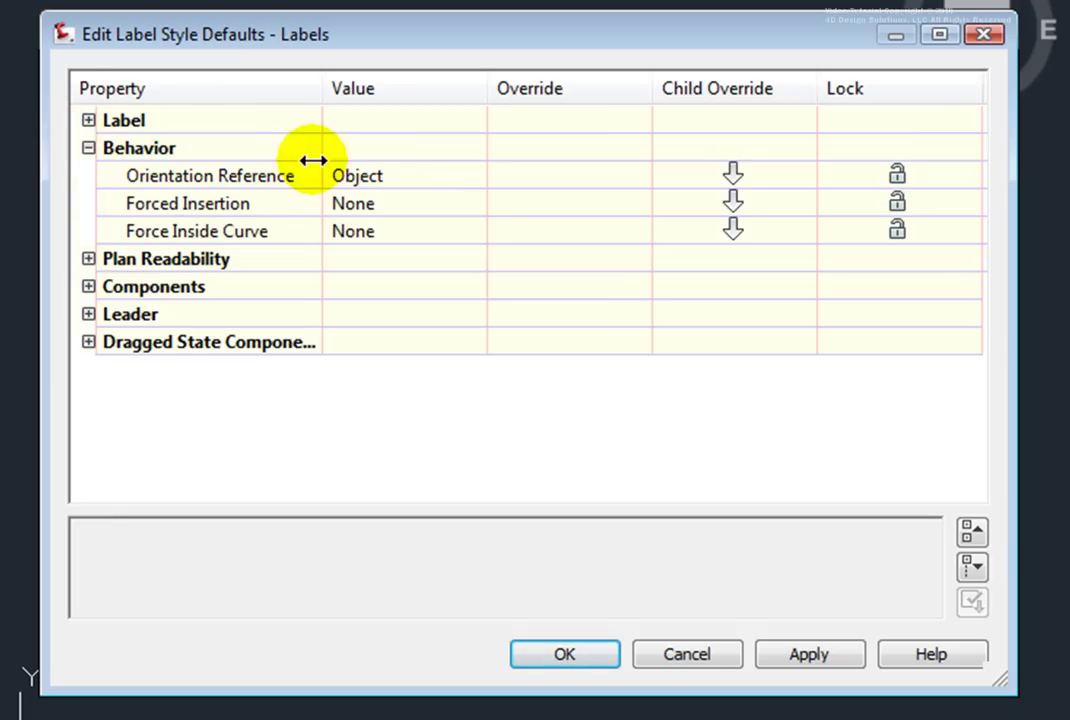
click(88, 148)
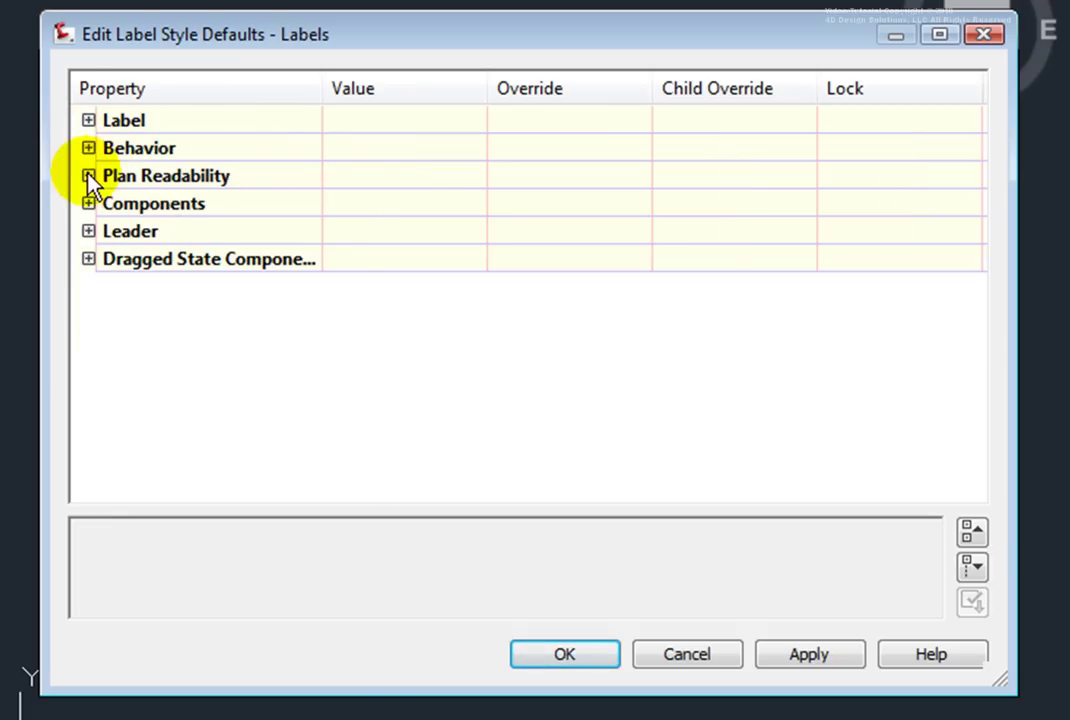
click(88, 175)
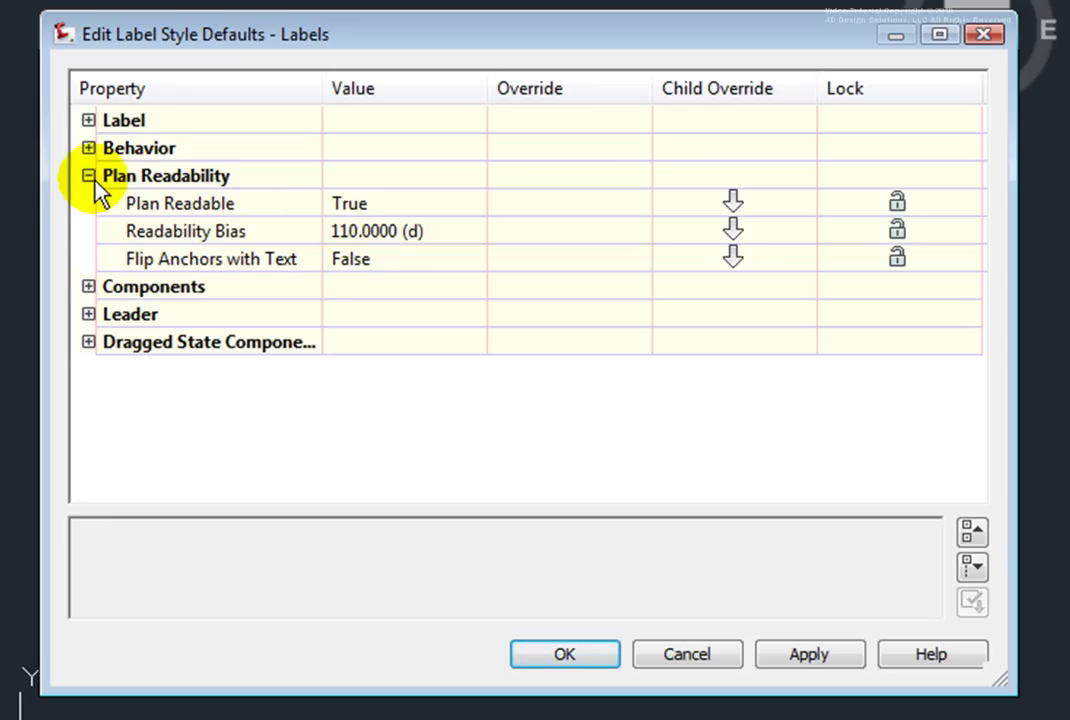
click(88, 176)
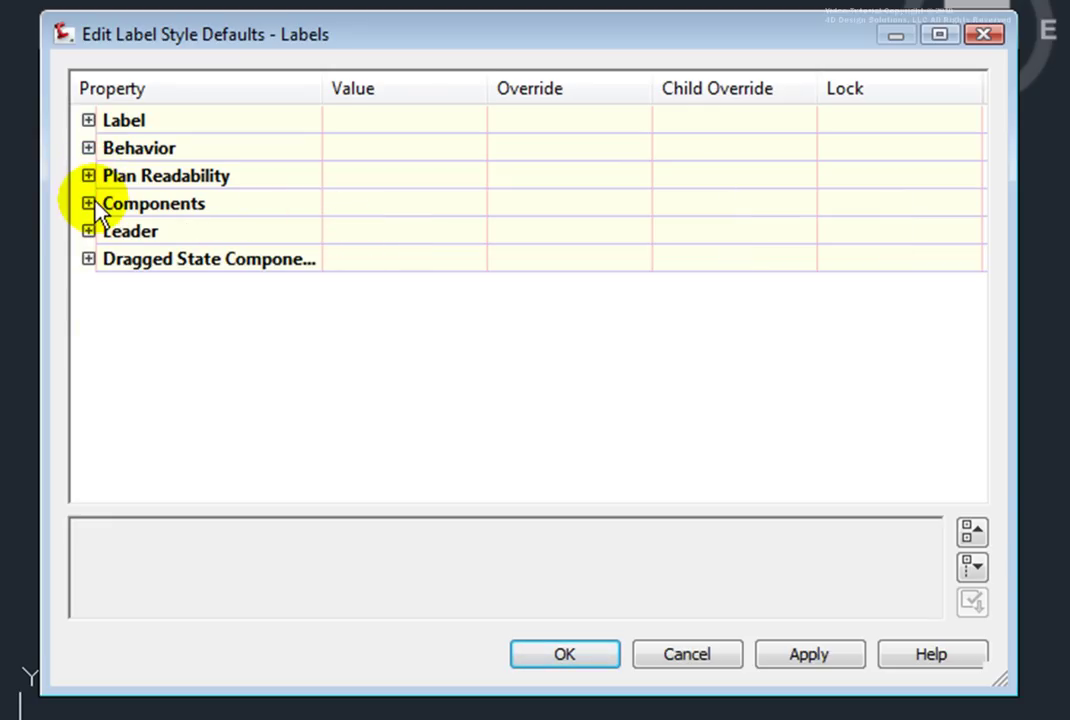
click(89, 205)
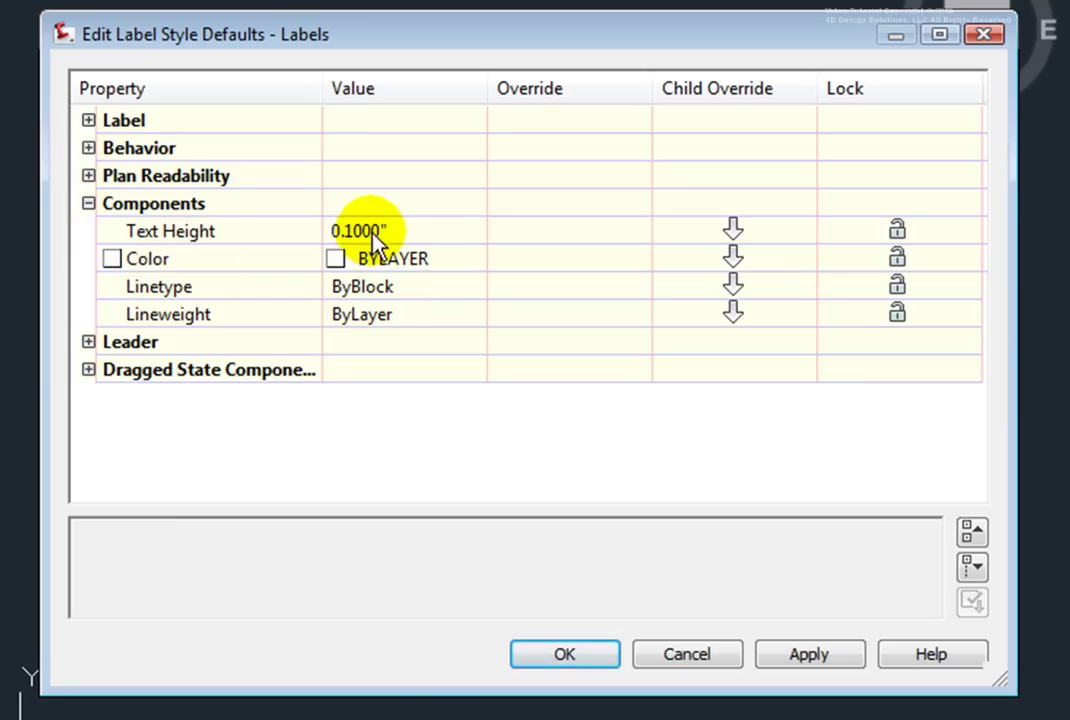
click(88, 204)
Step: Check the Leader and Dragged State Components defaults, then cancel the dialog unchanged
click(88, 231)
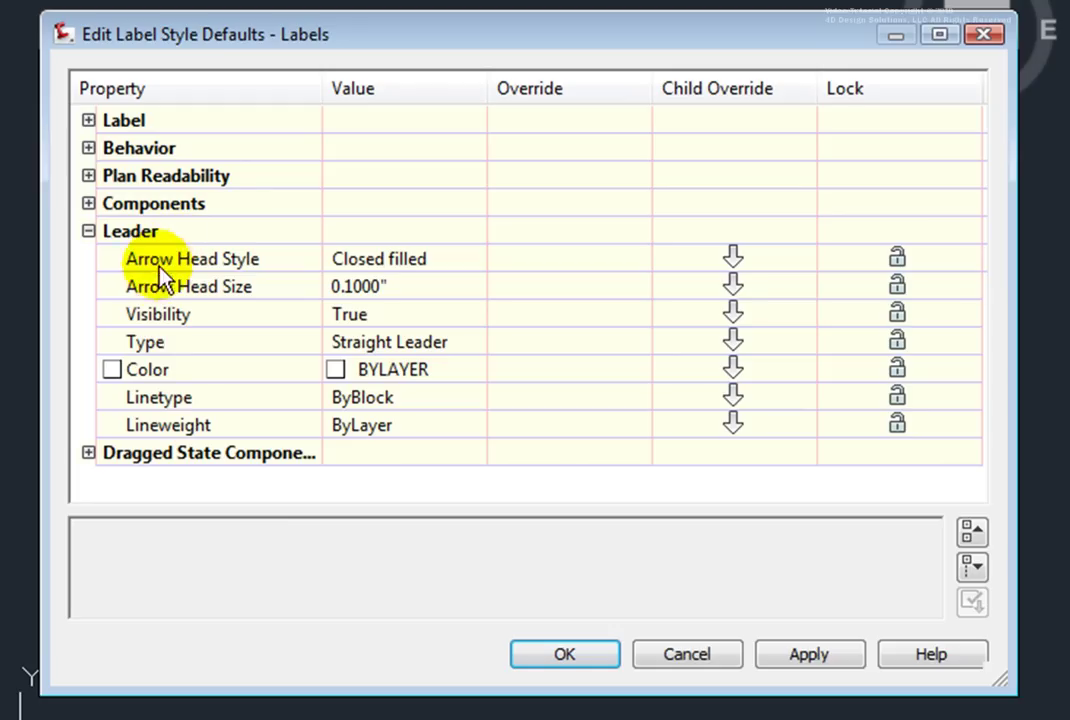
click(87, 231)
click(88, 259)
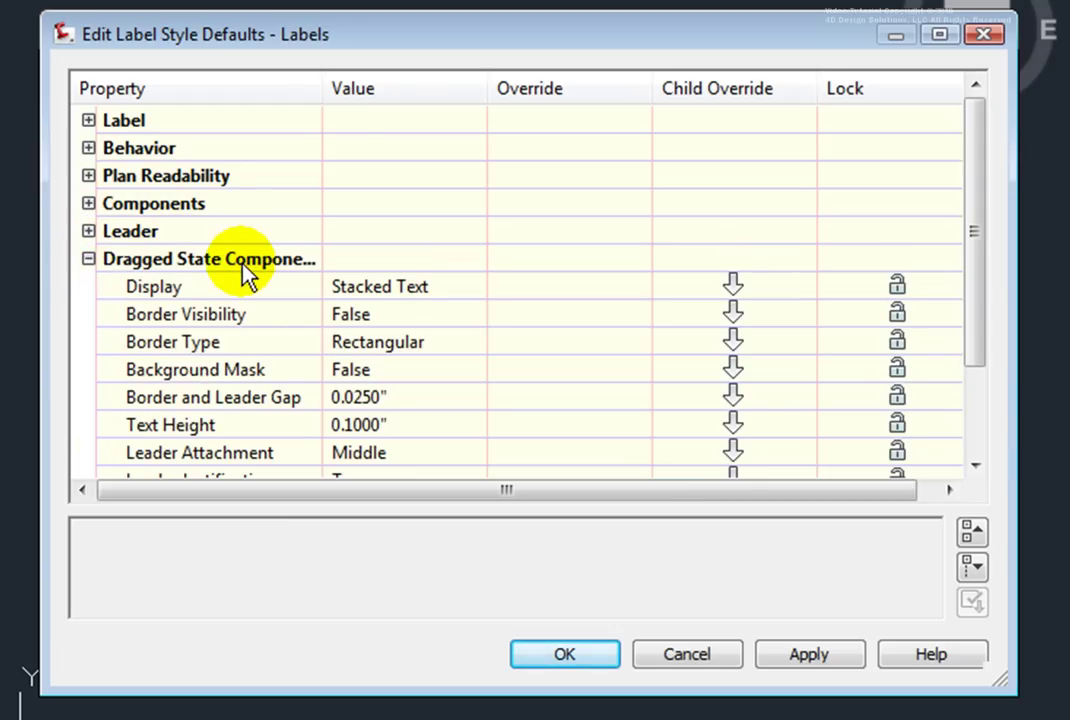
scroll(247, 274, down, 2)
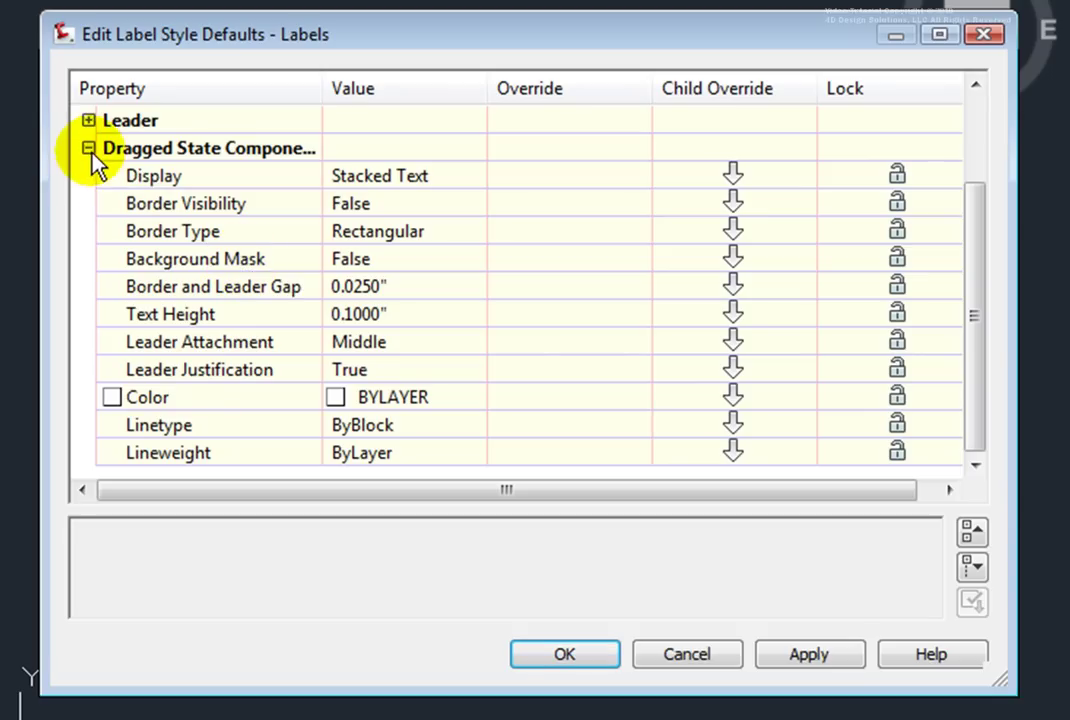
click(89, 150)
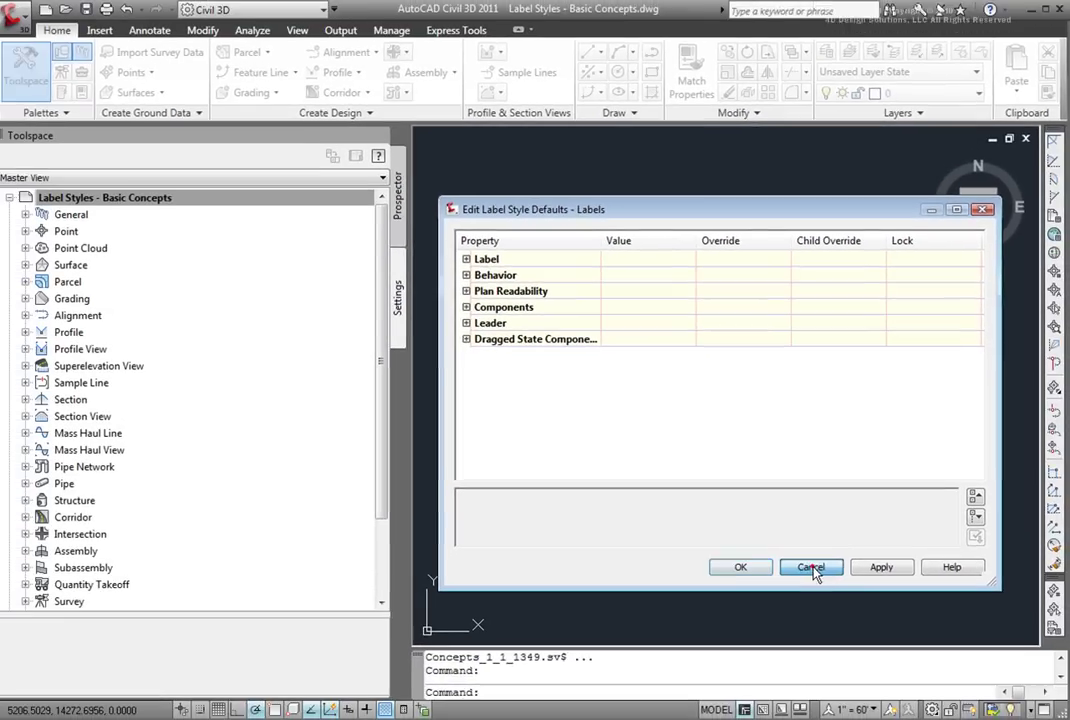
click(687, 654)
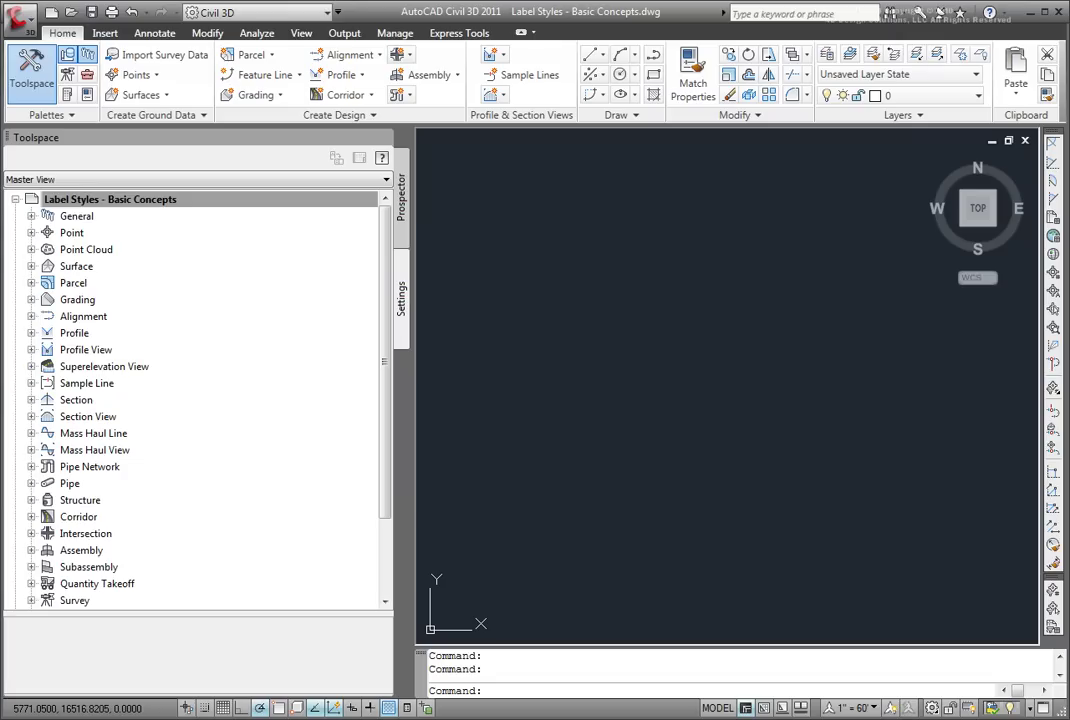
Step: Expand Alignment > Label Styles > Station > Major Station and right-click Parallel with Tick
click(31, 316)
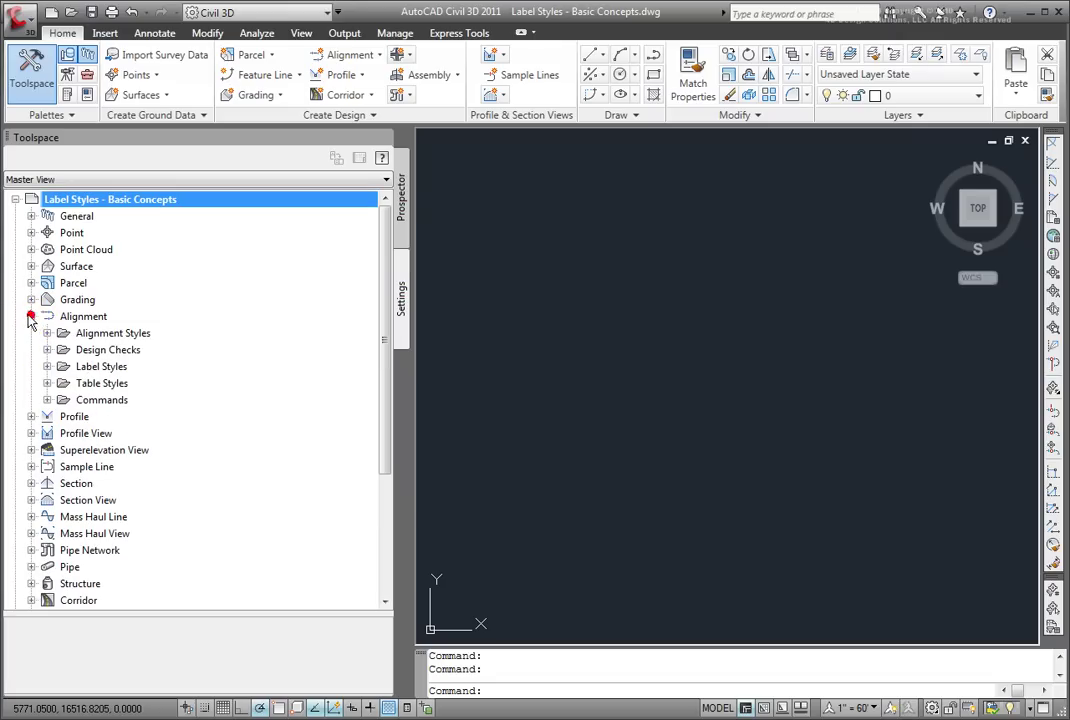
click(47, 366)
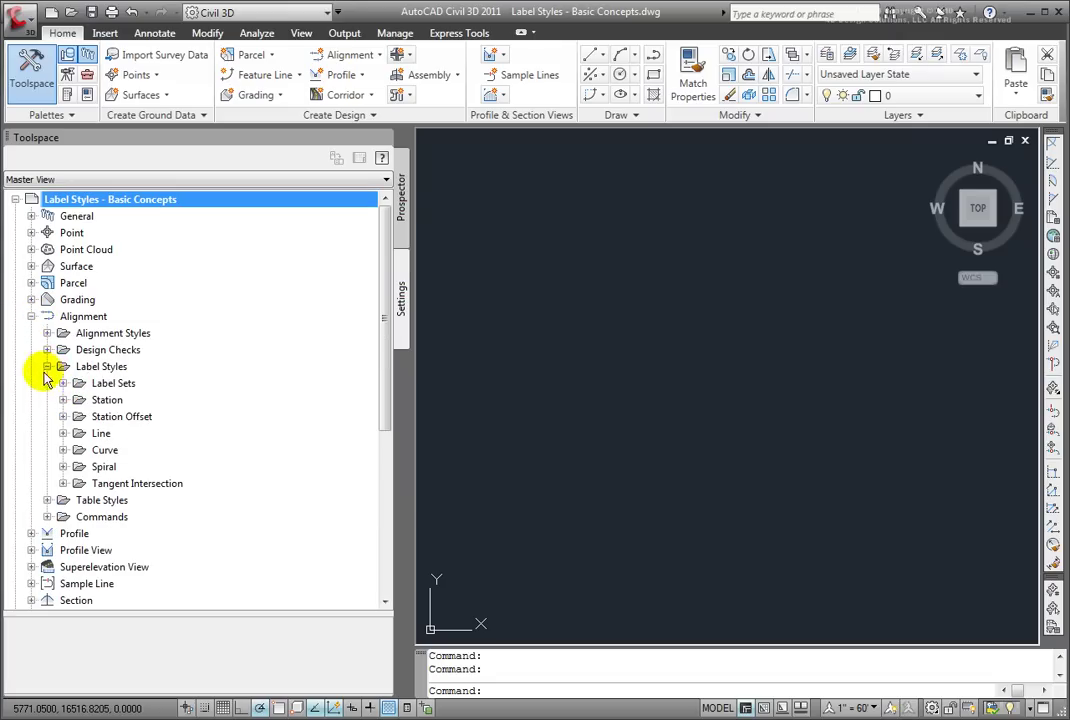
click(63, 400)
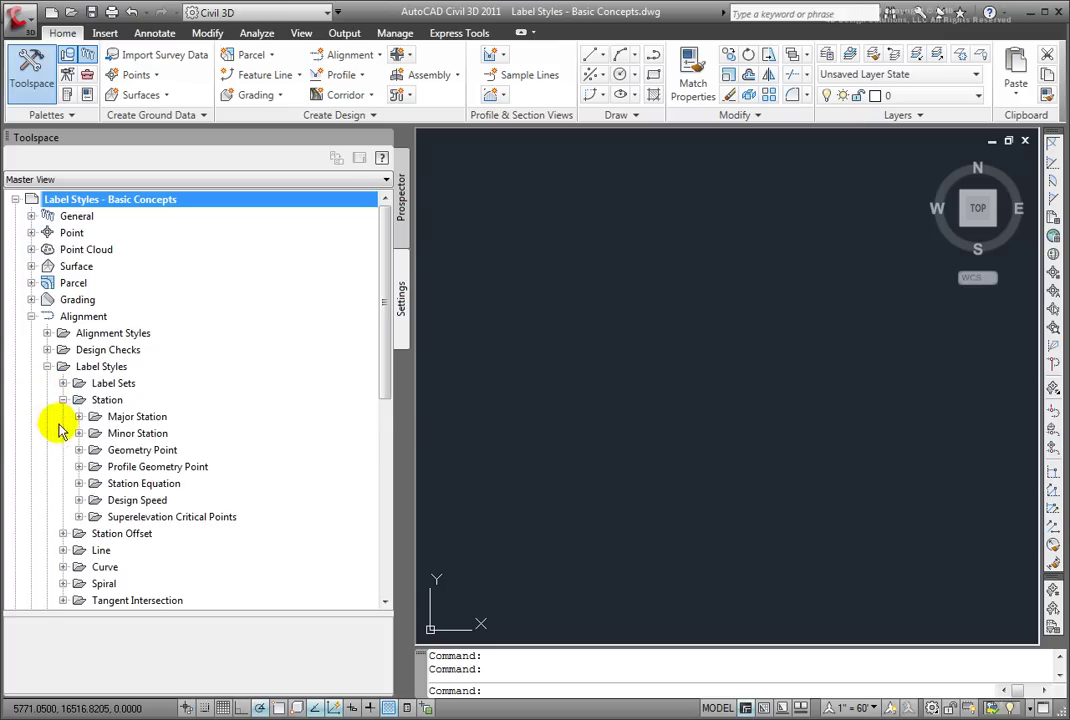
click(79, 416)
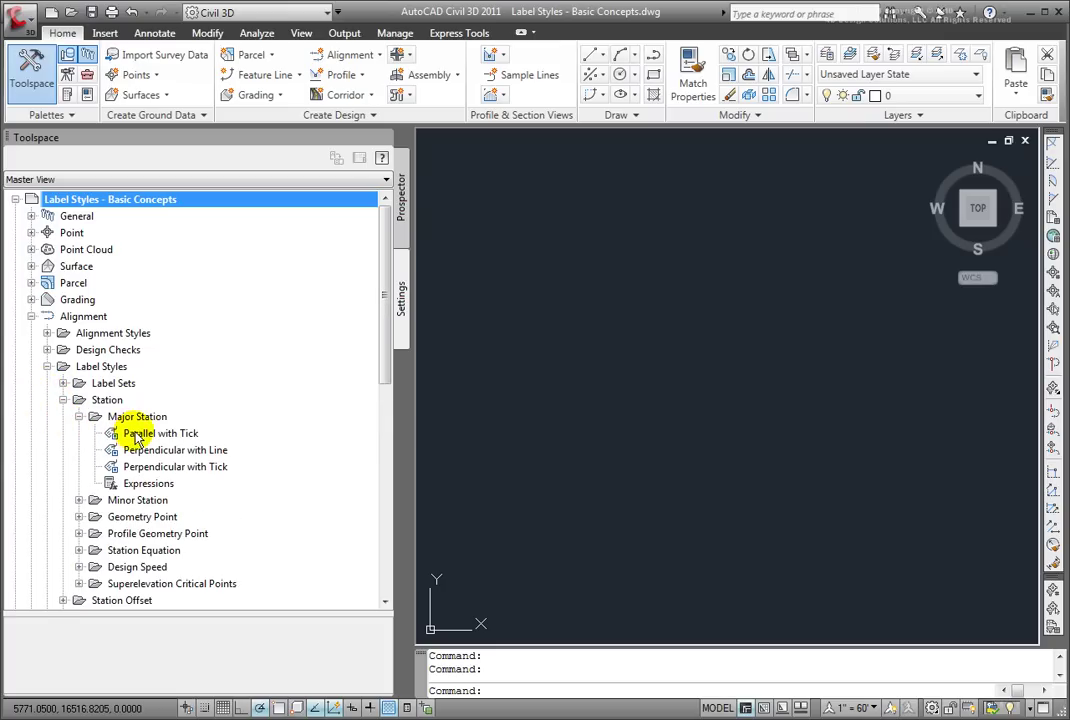
click(137, 436)
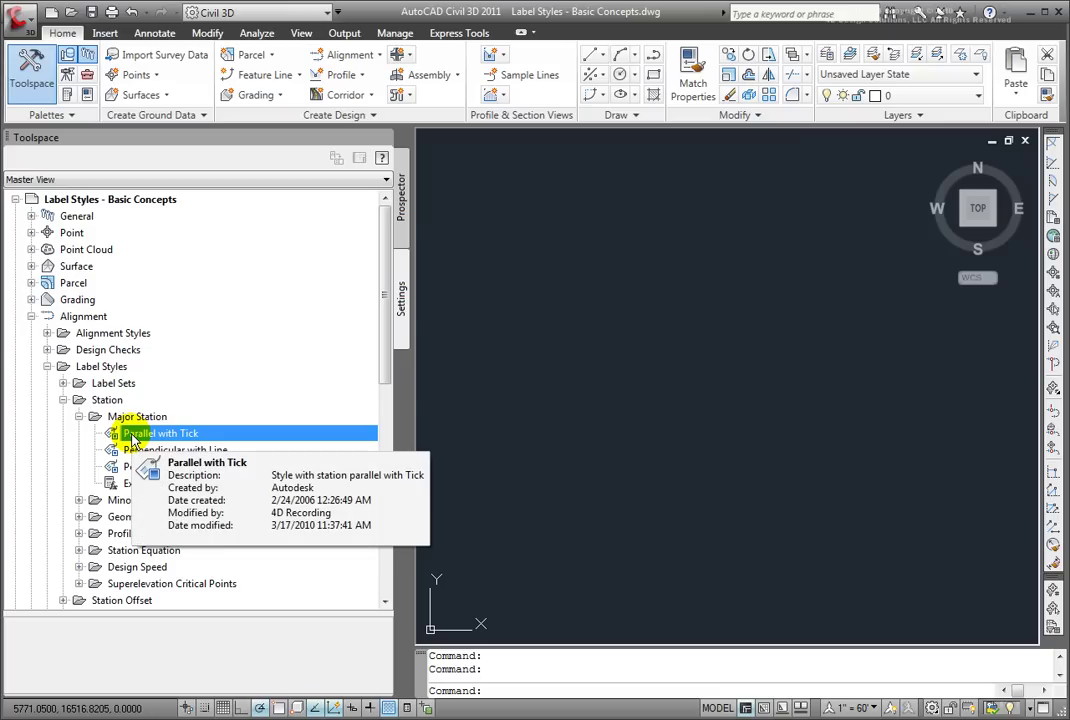
right_click(135, 440)
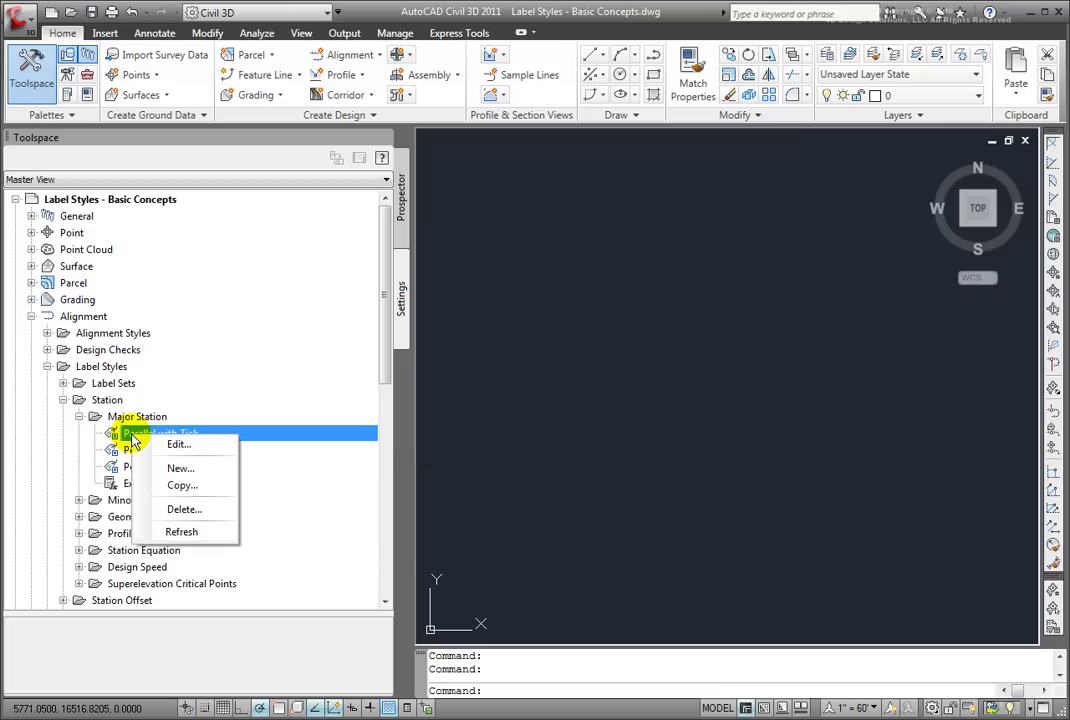
Step: Edit the Parallel with Tick style in the Label Style Composer
click(179, 447)
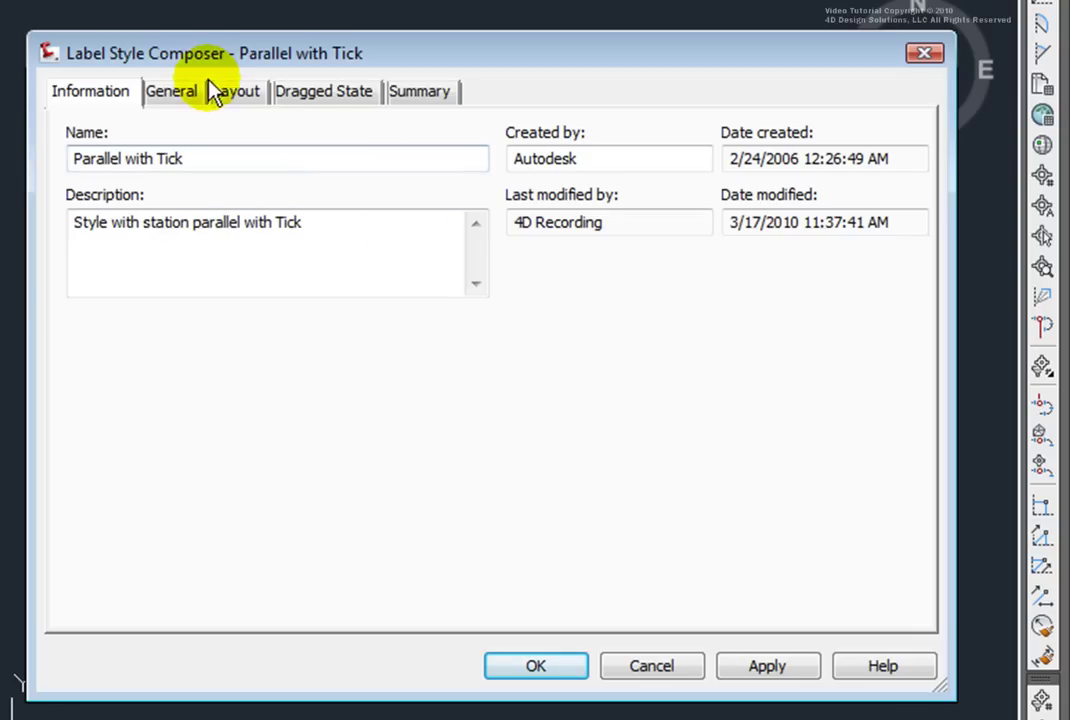
Step: On the General tab, inspect the Orientation Reference choices and keep it set to Object
click(184, 91)
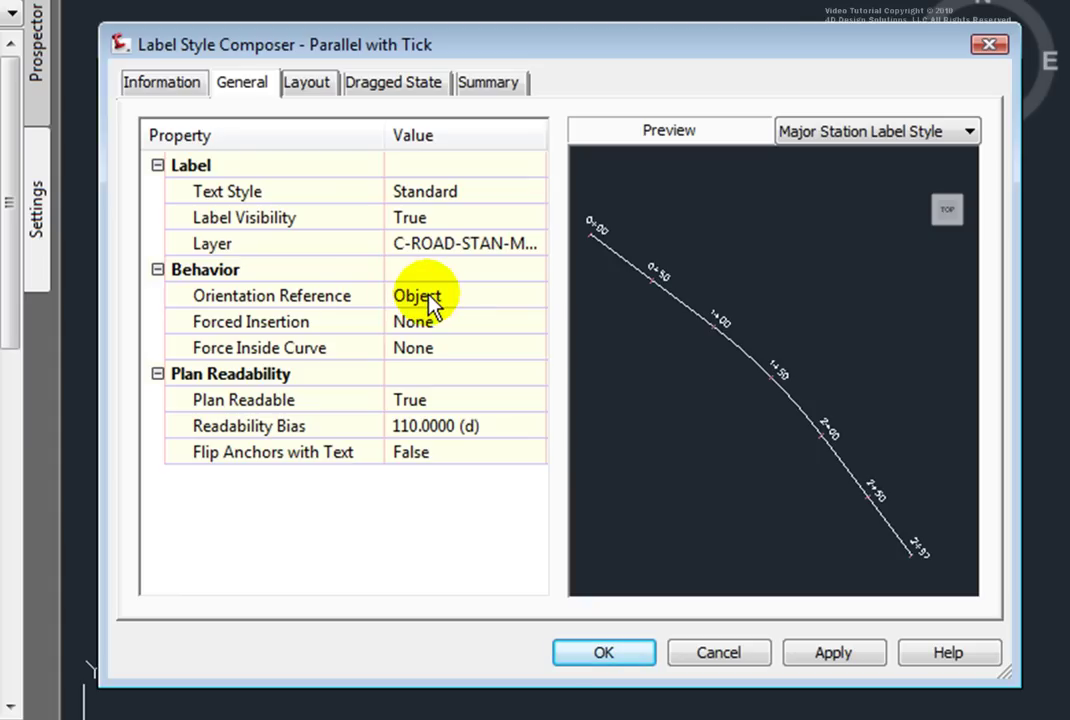
click(457, 292)
click(458, 294)
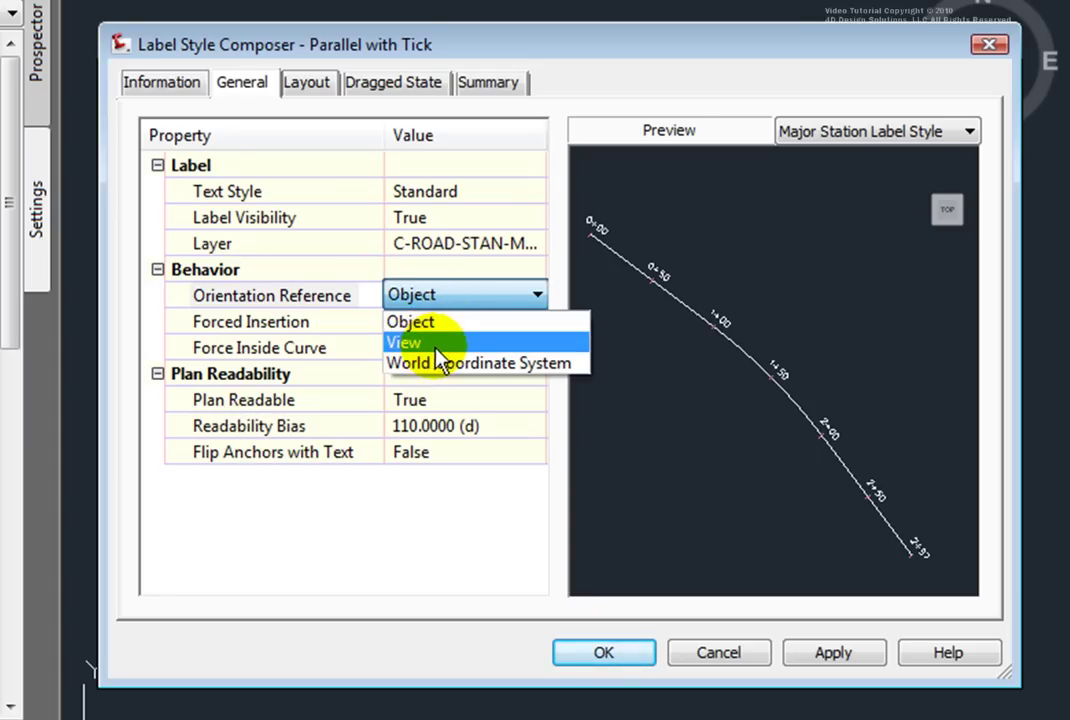
click(438, 324)
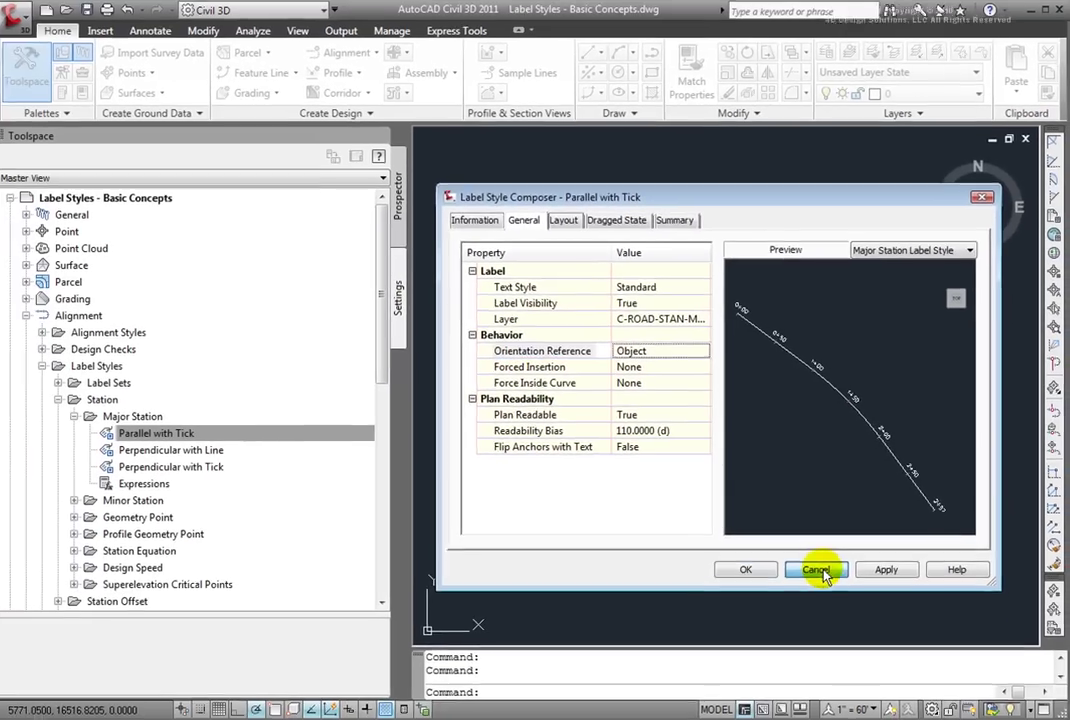
Step: Cancel the composer and switch to the PlanReadable-Bias drawing from the Prospector list
click(818, 570)
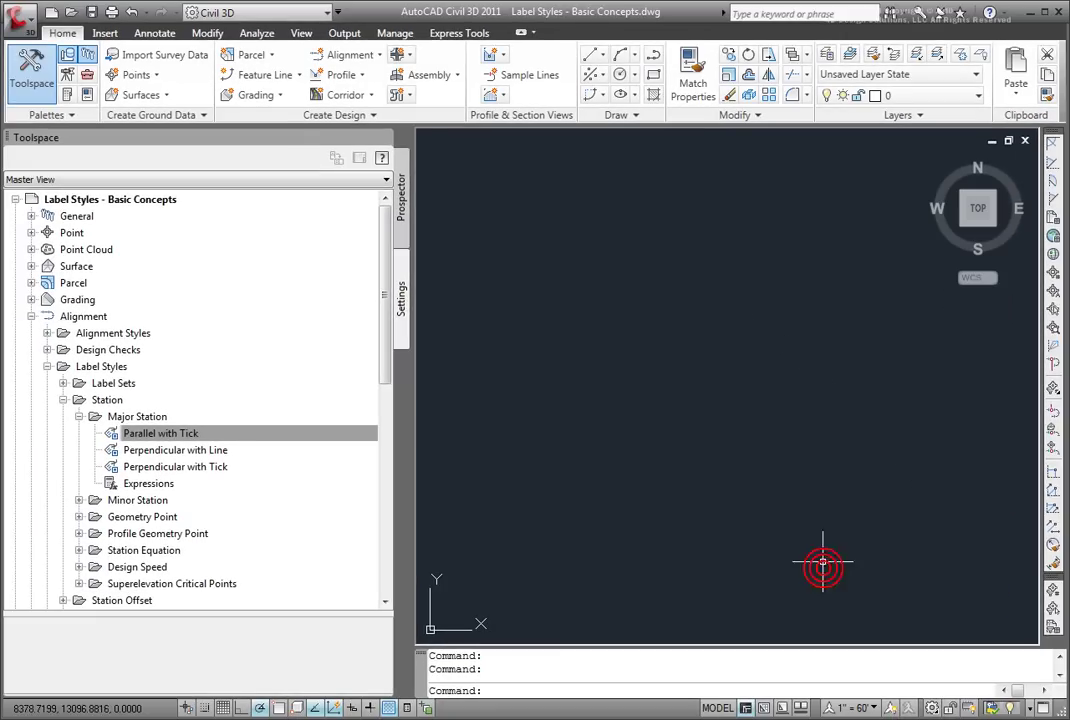
click(400, 182)
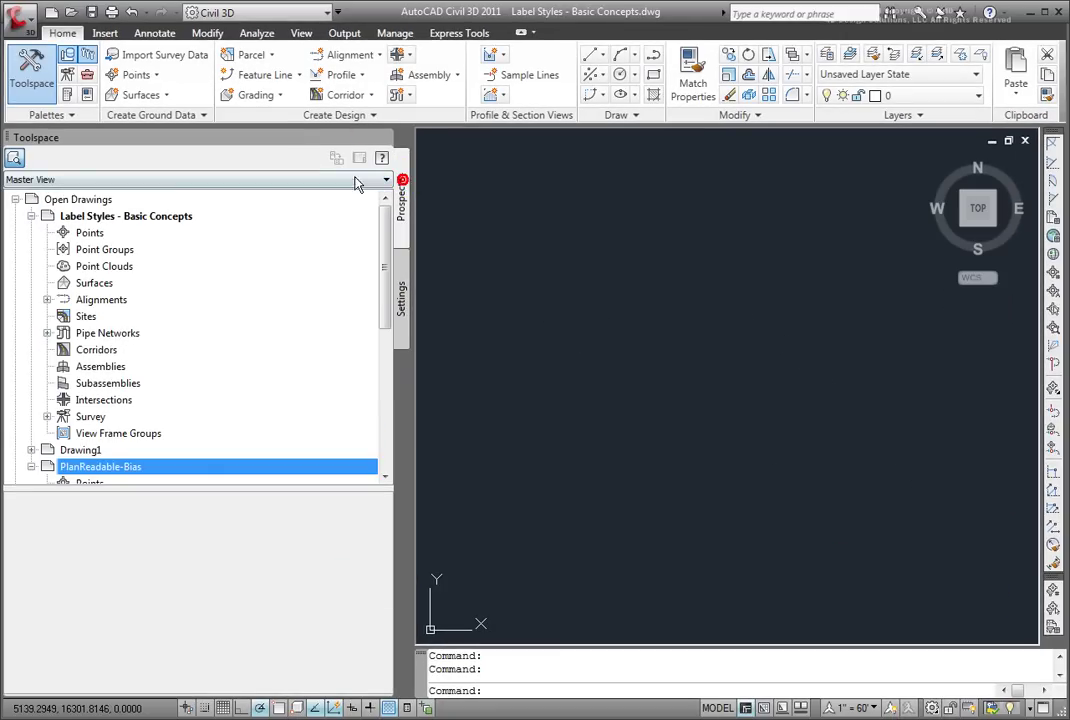
right_click(128, 470)
click(197, 478)
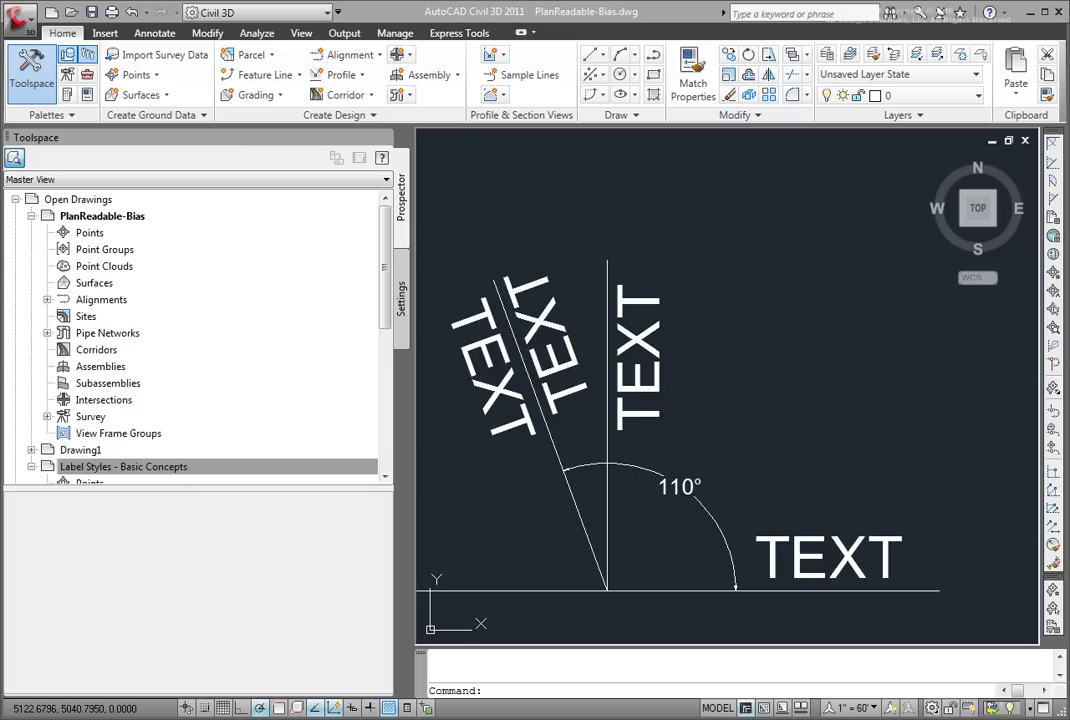
Step: Switch back to the Label Styles - Basic Concepts drawing
click(140, 462)
right_click(172, 467)
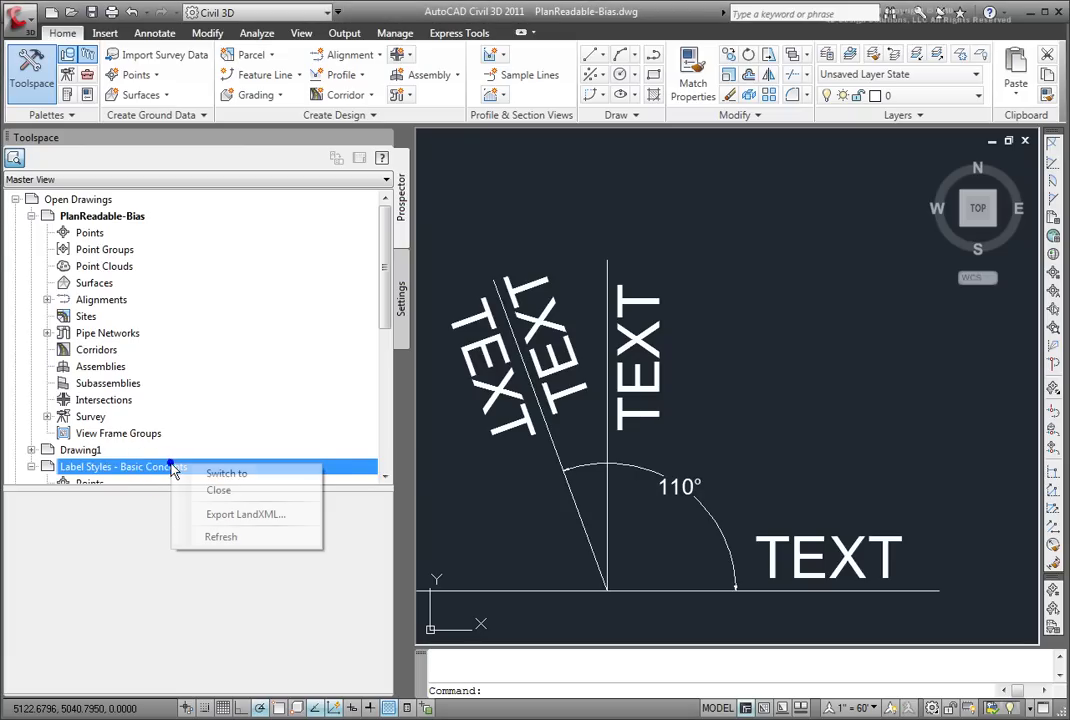
click(224, 475)
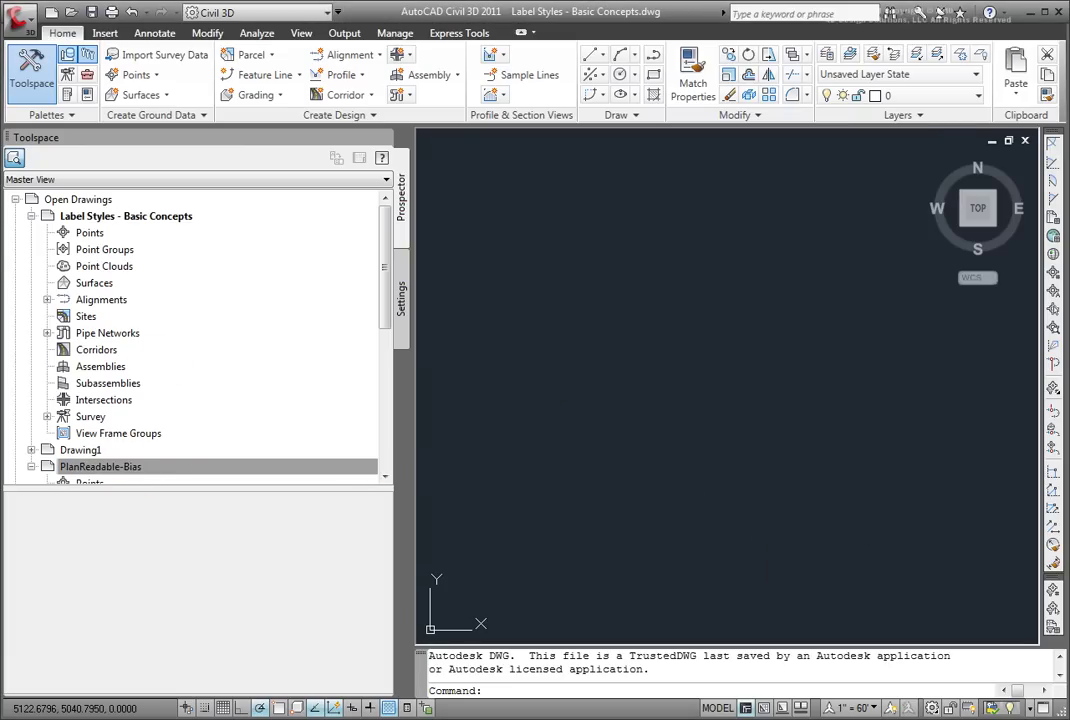
Step: Reopen Parallel with Tick for editing under Alignment > Label Styles > Station > Major Station
click(396, 287)
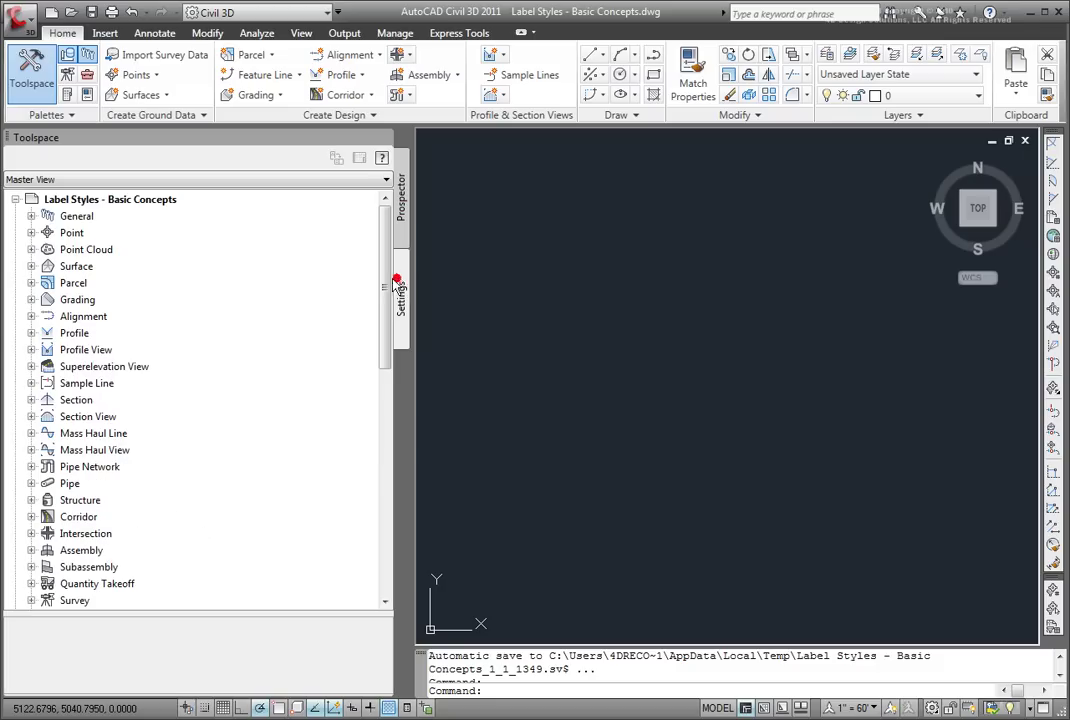
click(31, 316)
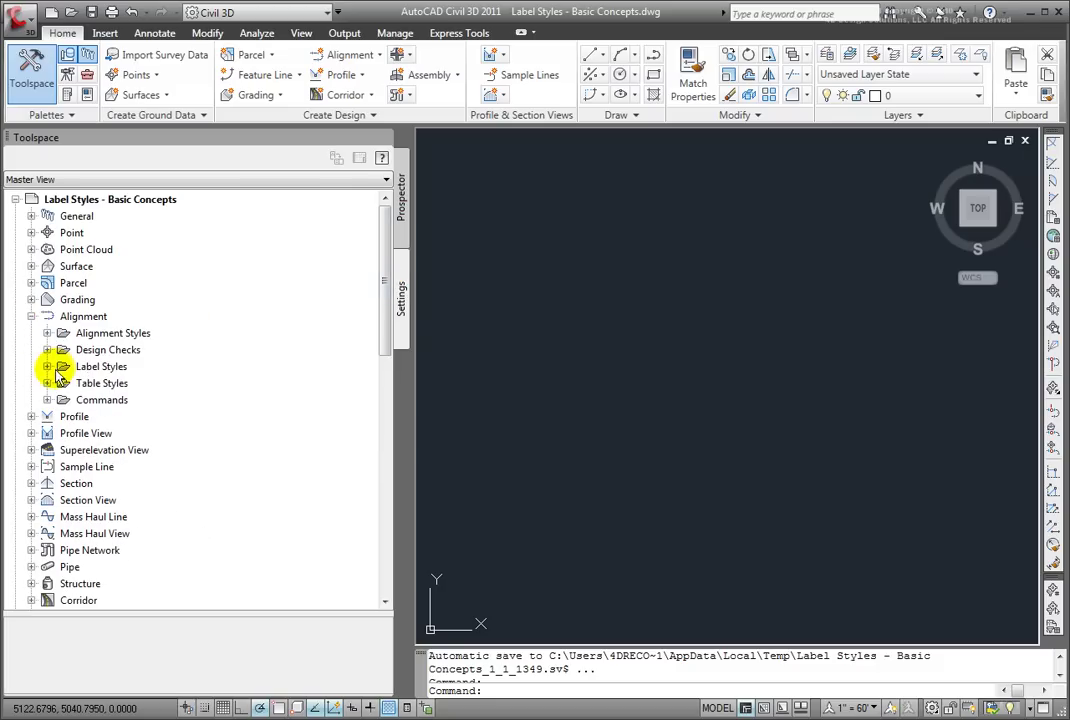
click(48, 367)
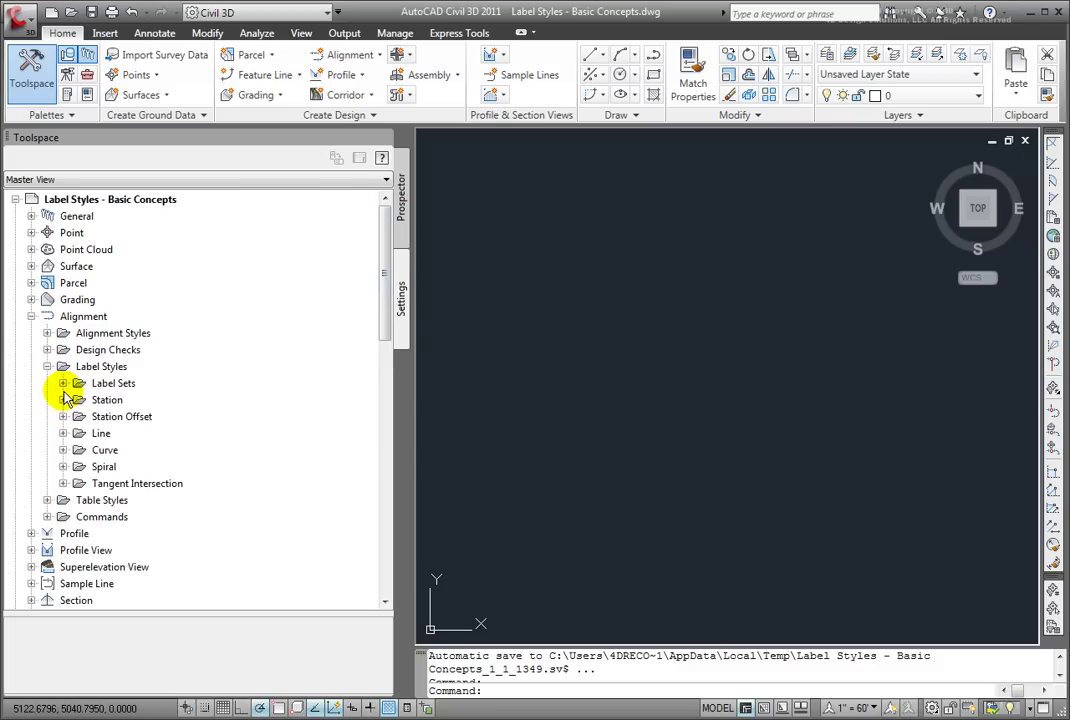
click(63, 399)
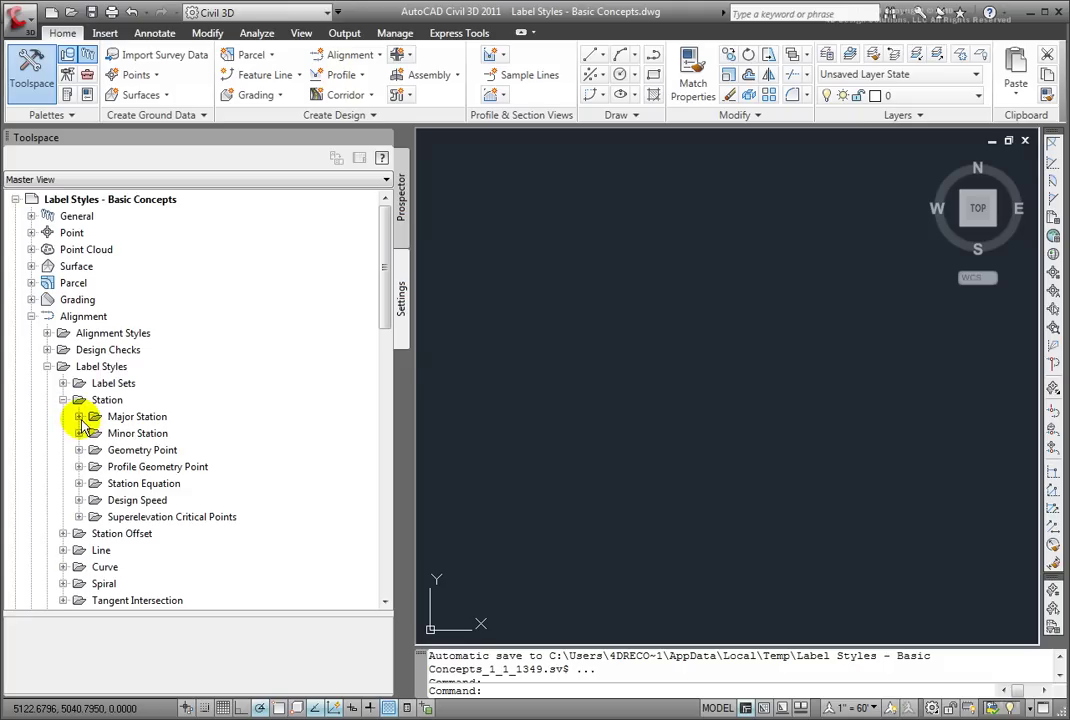
click(80, 417)
click(150, 435)
right_click(158, 435)
click(203, 441)
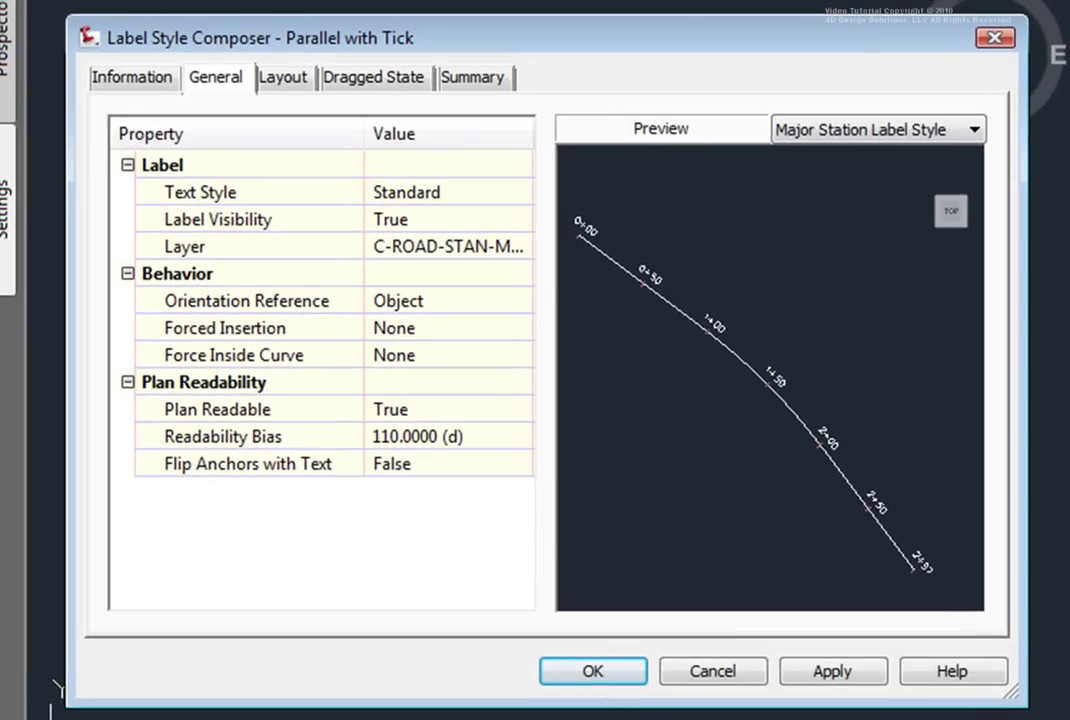
Step: On the Layout tab, review the Station component and addable component types, then select its Contents value
click(282, 80)
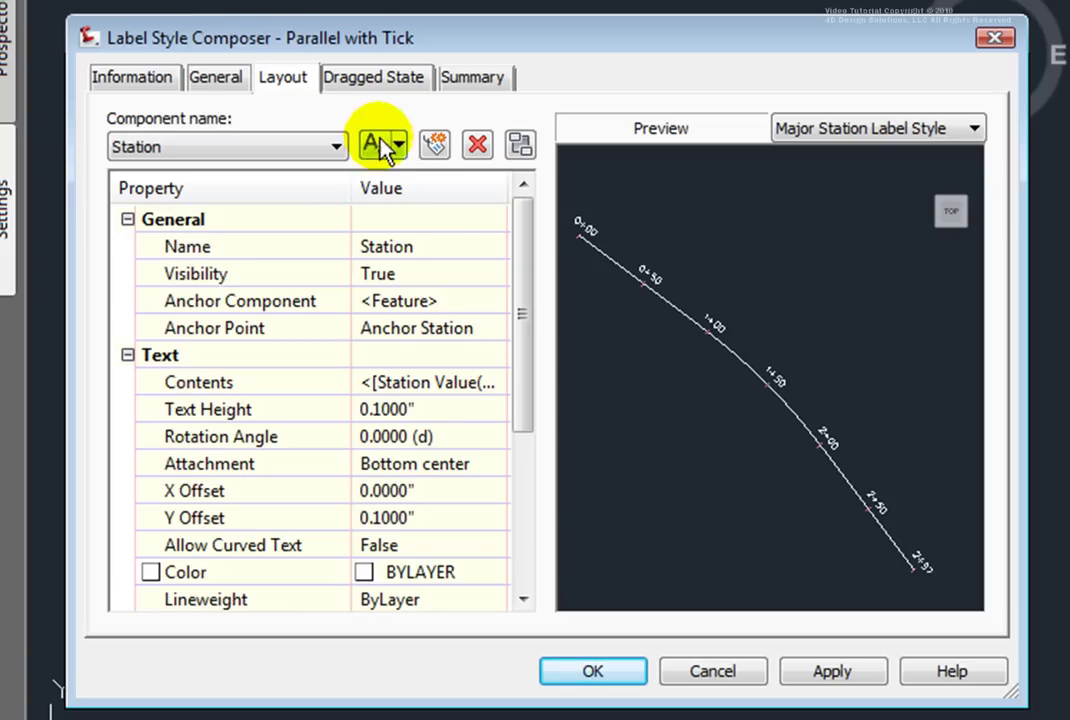
click(330, 147)
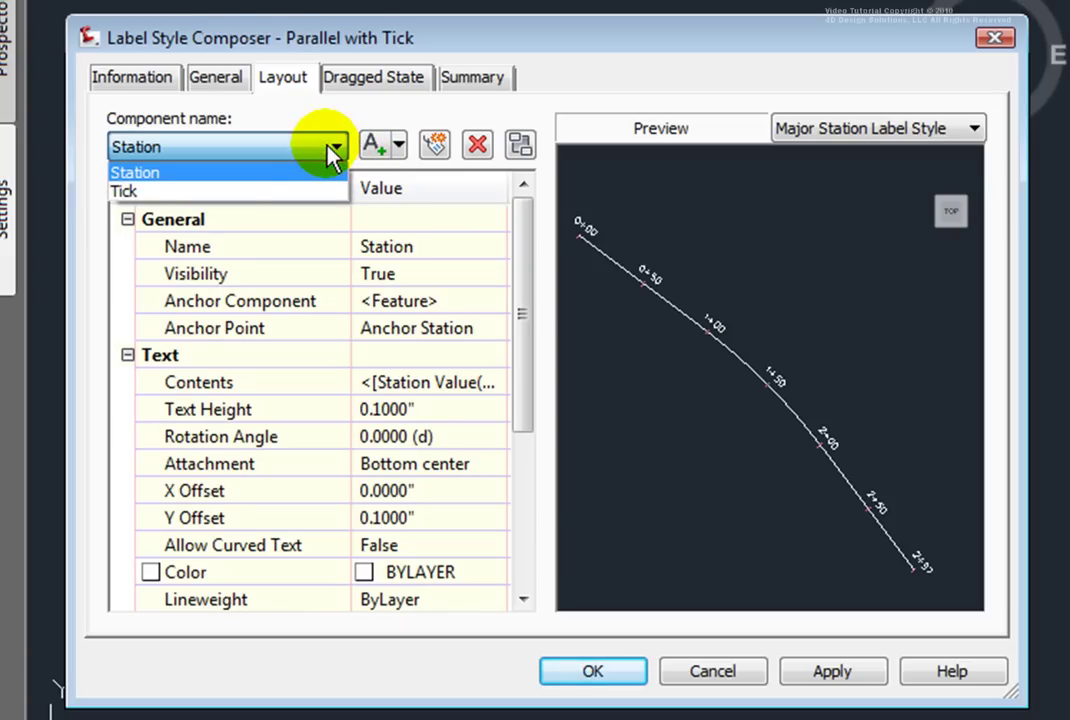
click(145, 173)
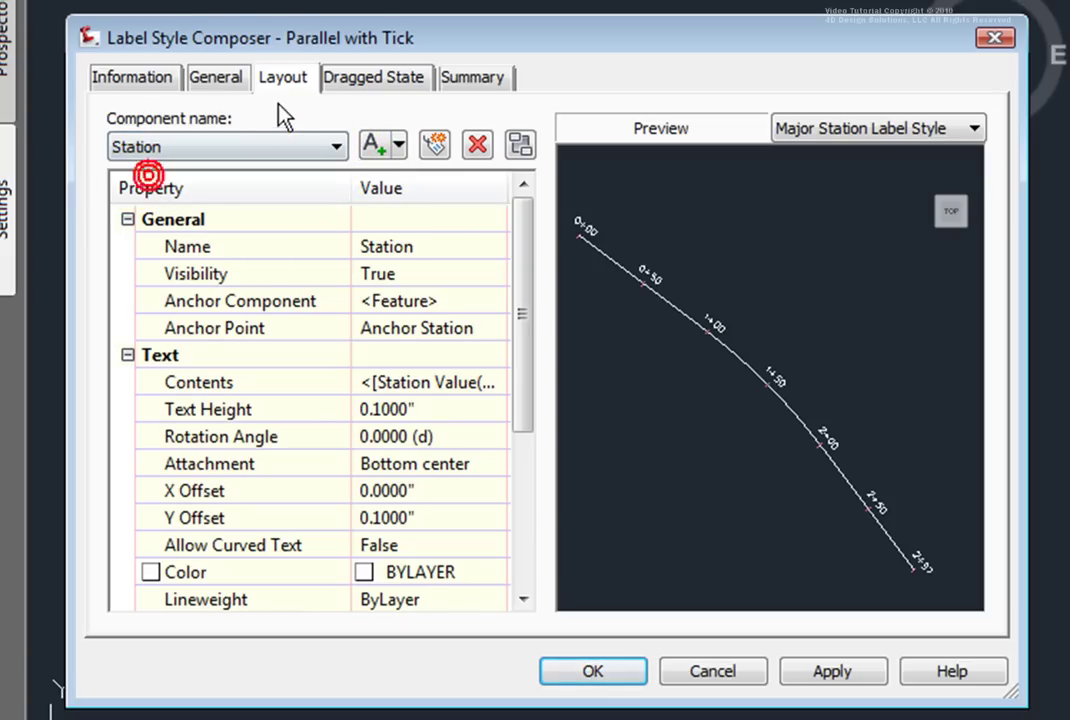
click(397, 146)
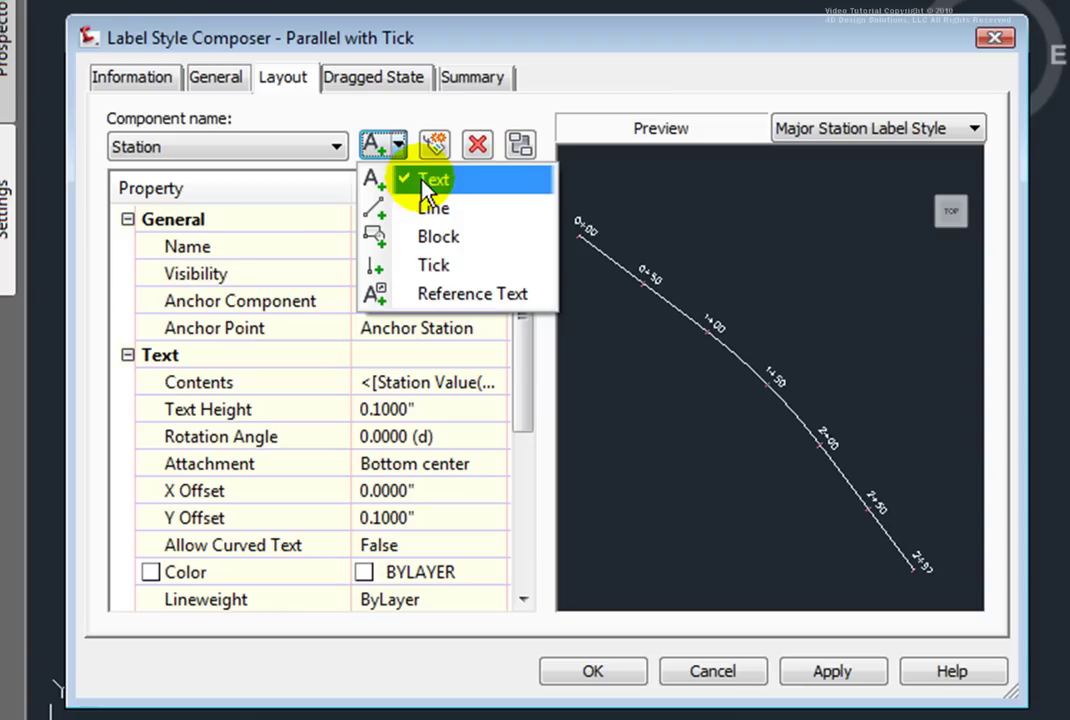
click(396, 112)
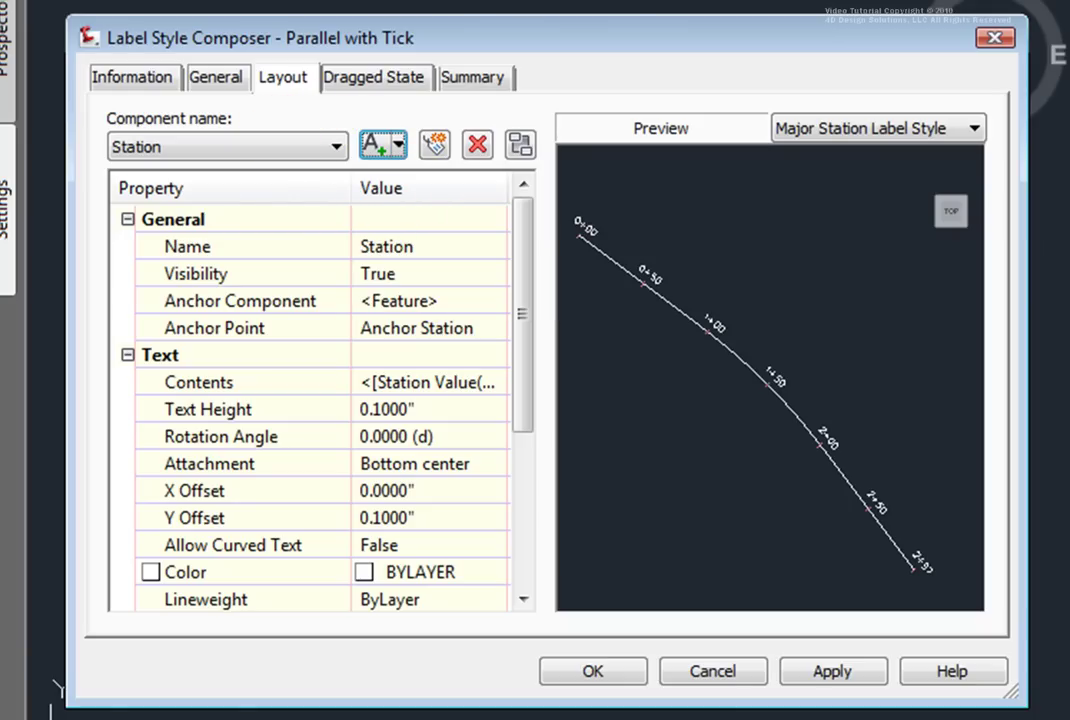
click(163, 147)
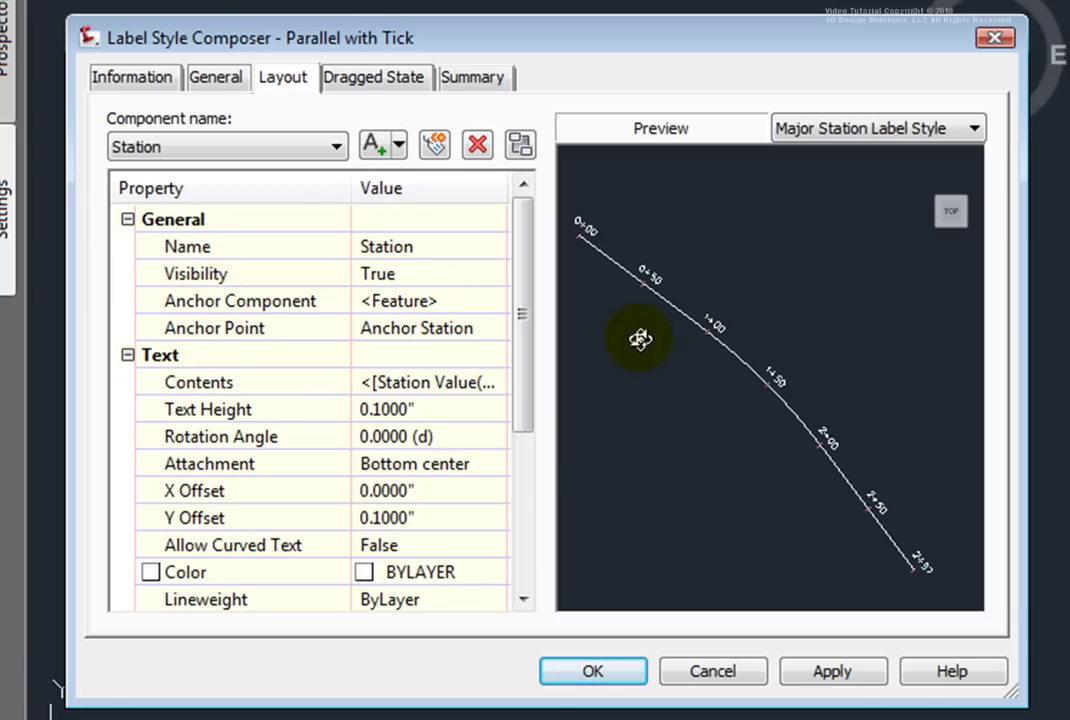
mouse_move(530, 262)
mouse_down()
mouse_move(535, 401)
mouse_move(547, 248)
mouse_up()
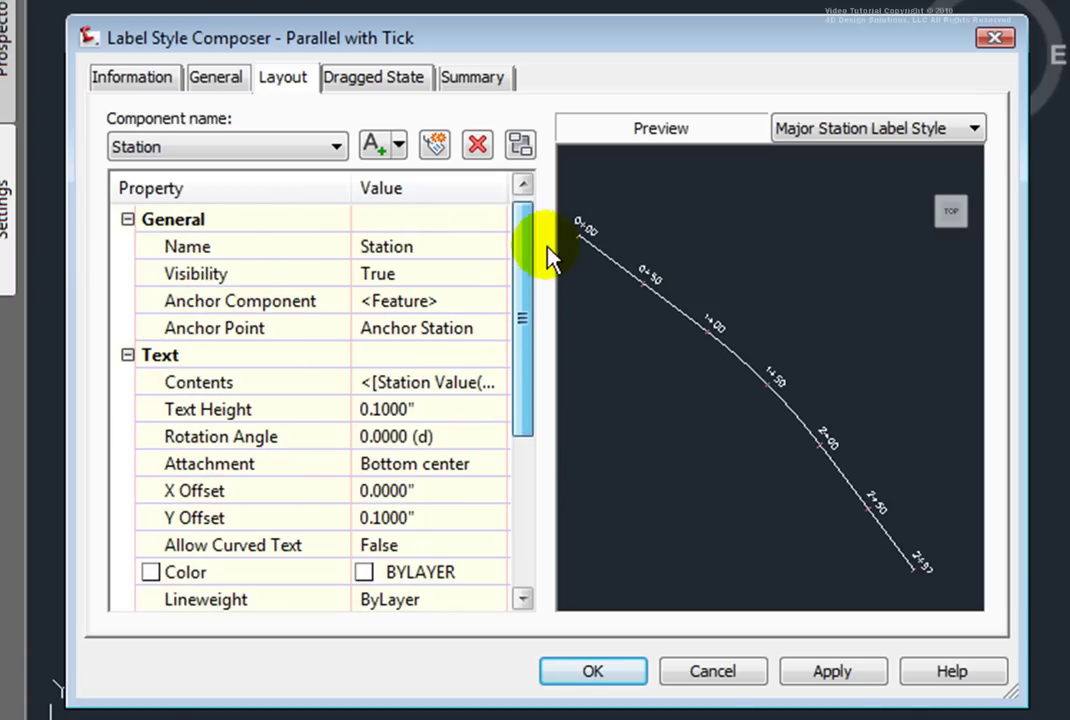
click(483, 388)
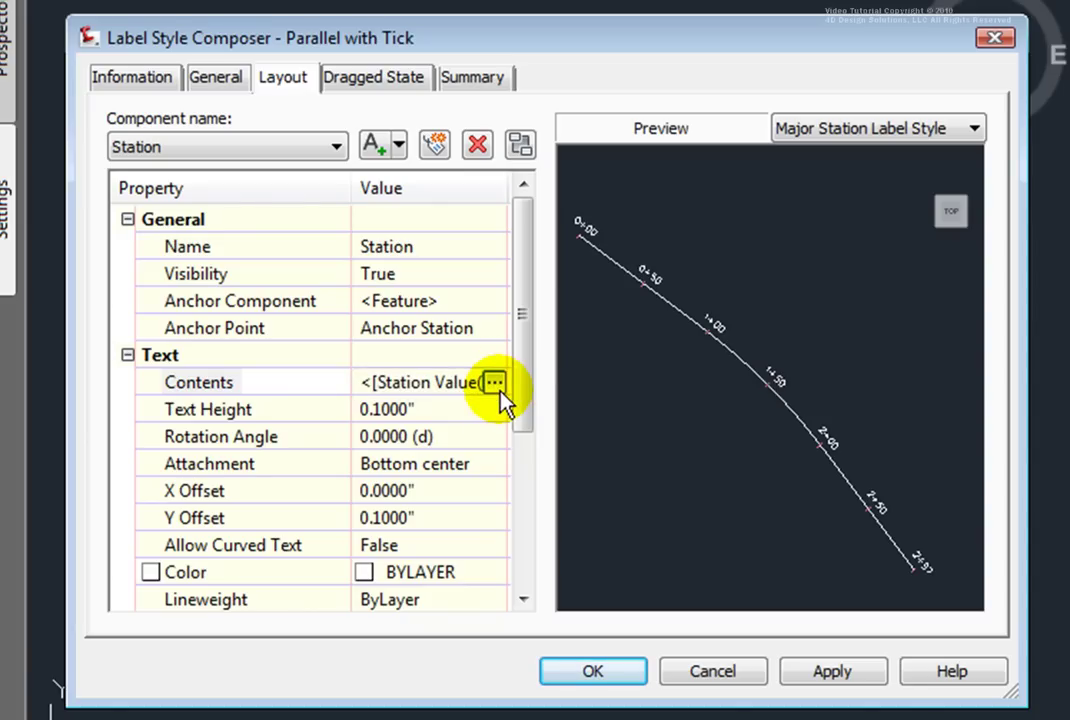
click(494, 382)
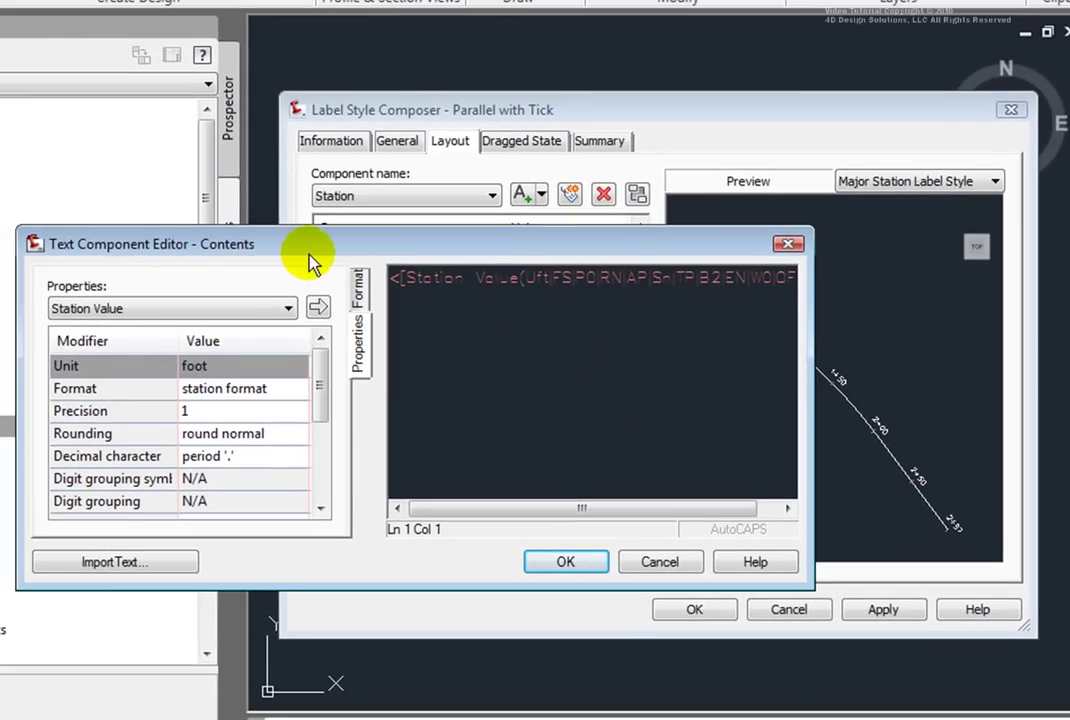
click(292, 308)
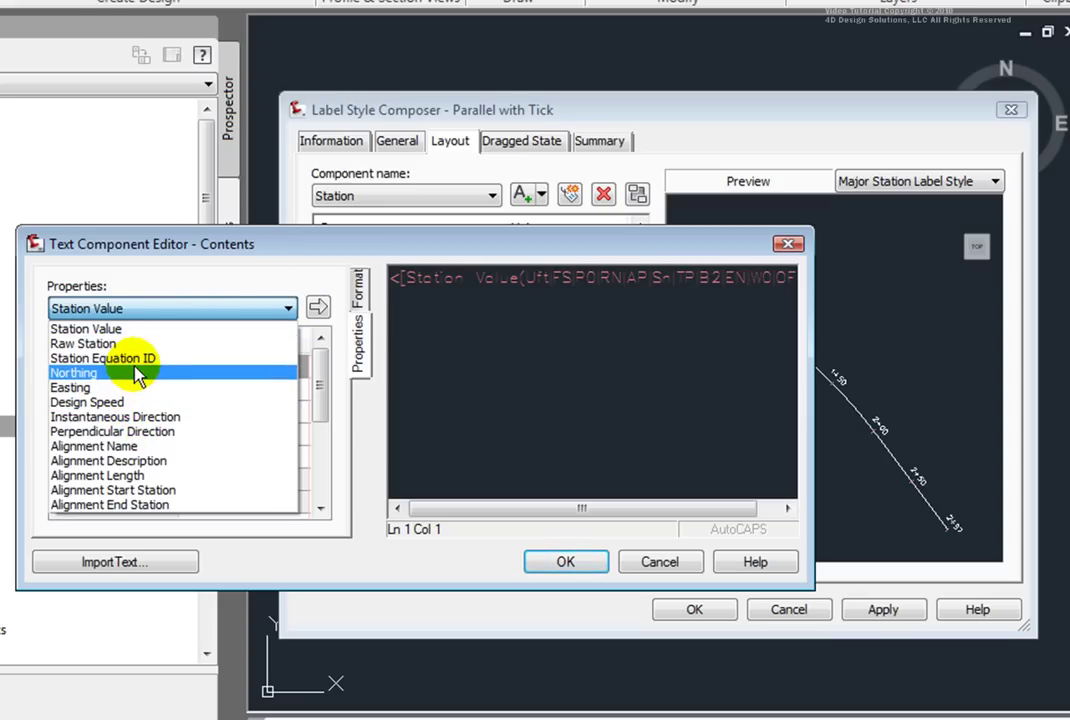
click(78, 376)
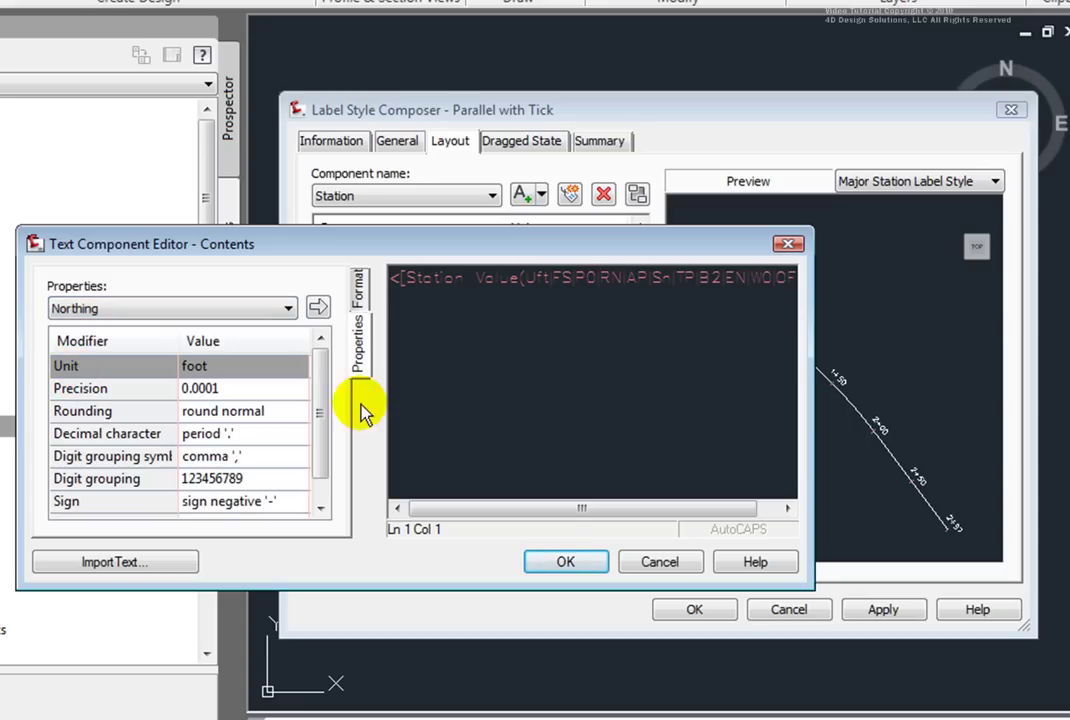
mouse_move(318, 370)
mouse_down()
mouse_move(322, 445)
mouse_move(318, 363)
mouse_up()
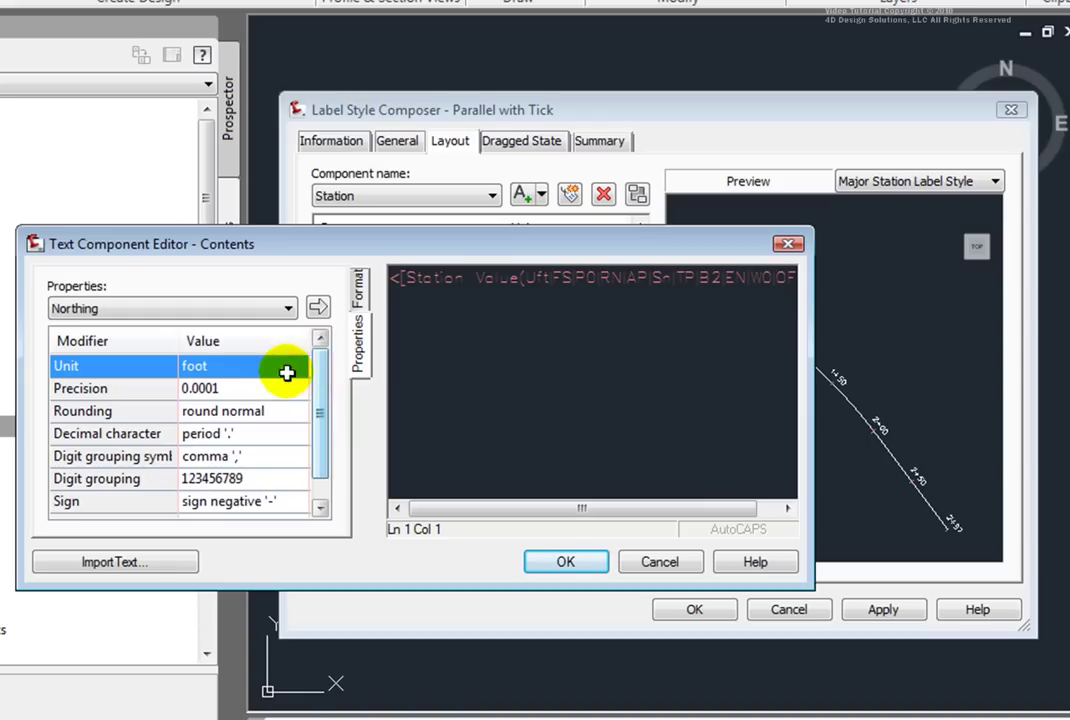
click(278, 393)
click(290, 388)
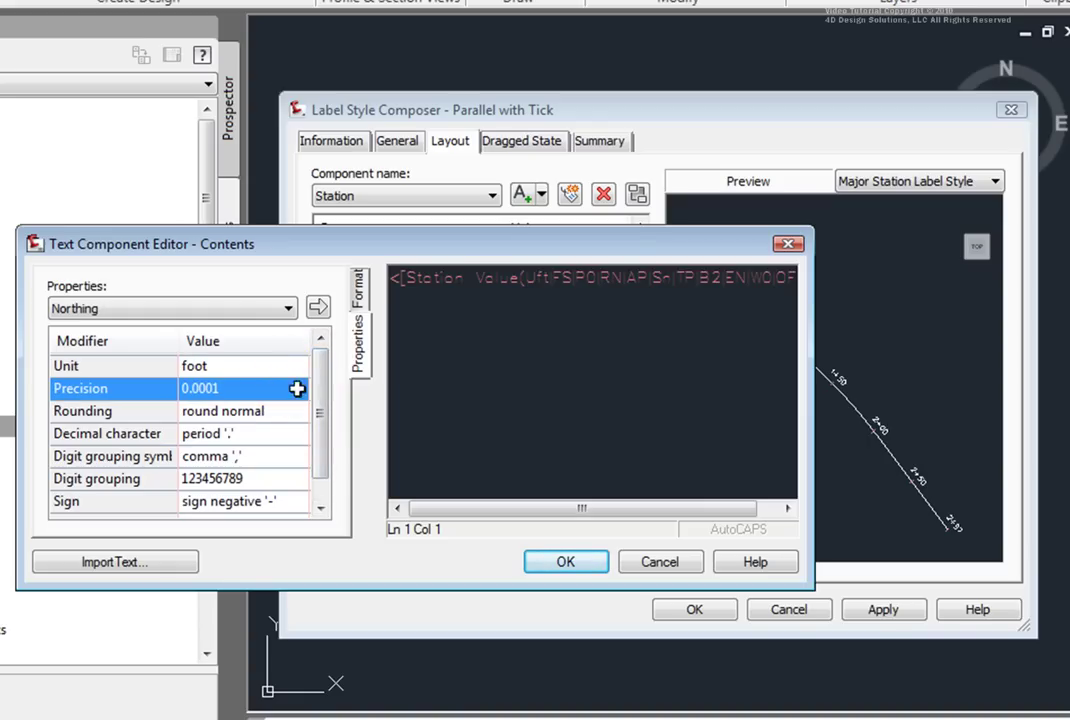
click(299, 386)
click(198, 426)
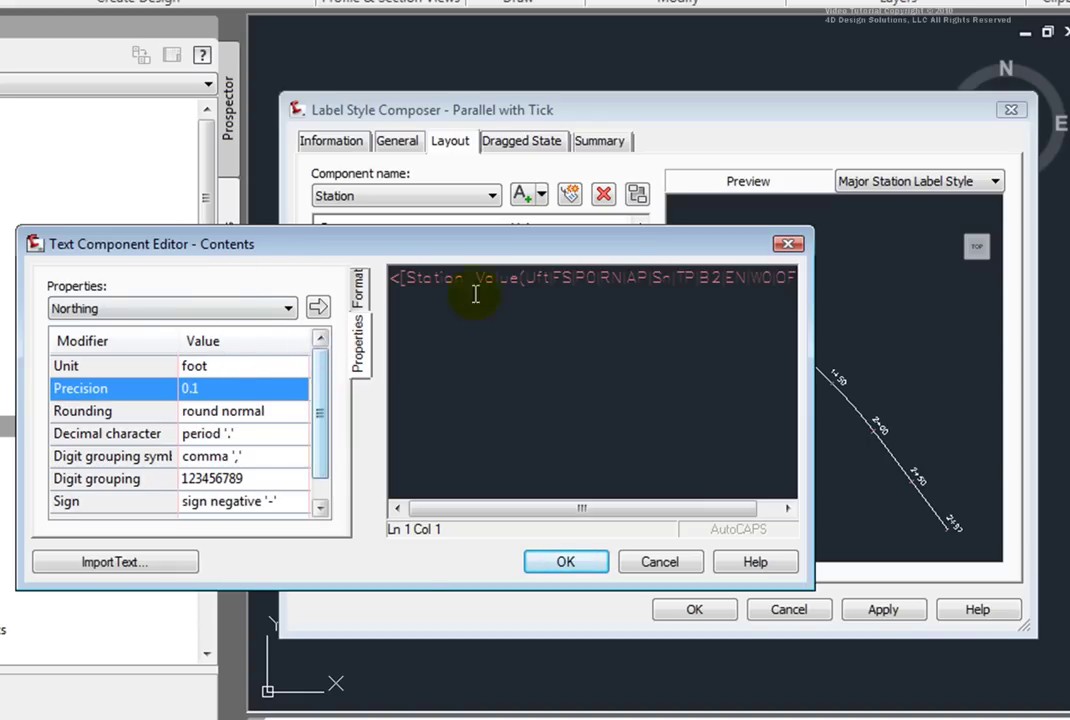
click(318, 311)
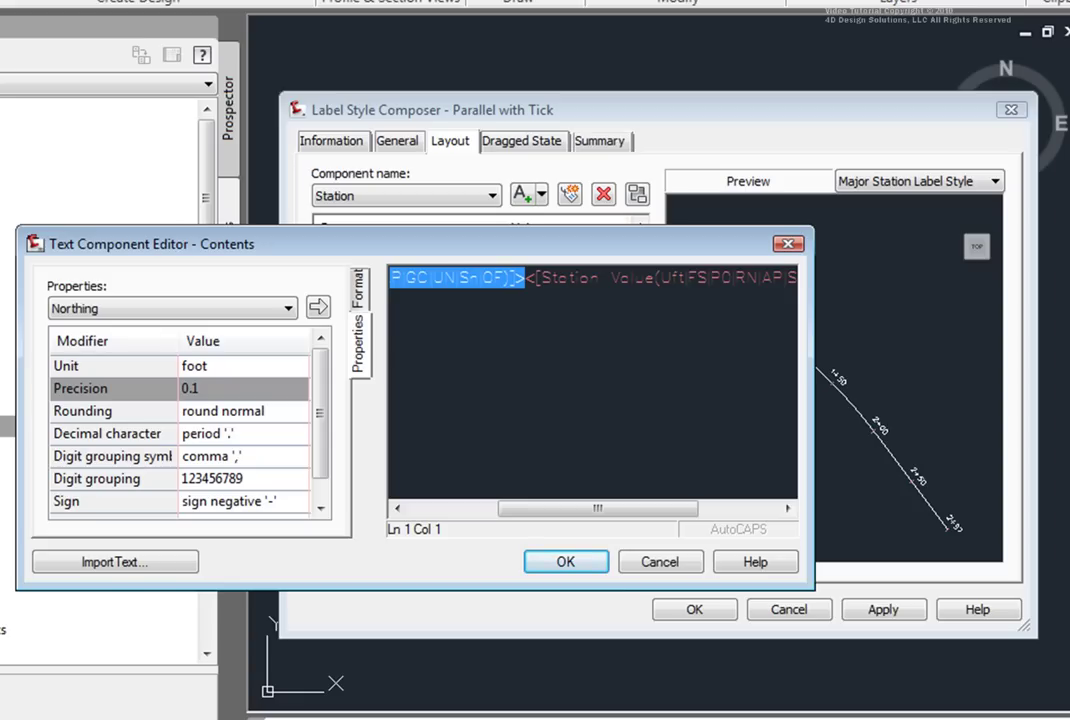
click(662, 562)
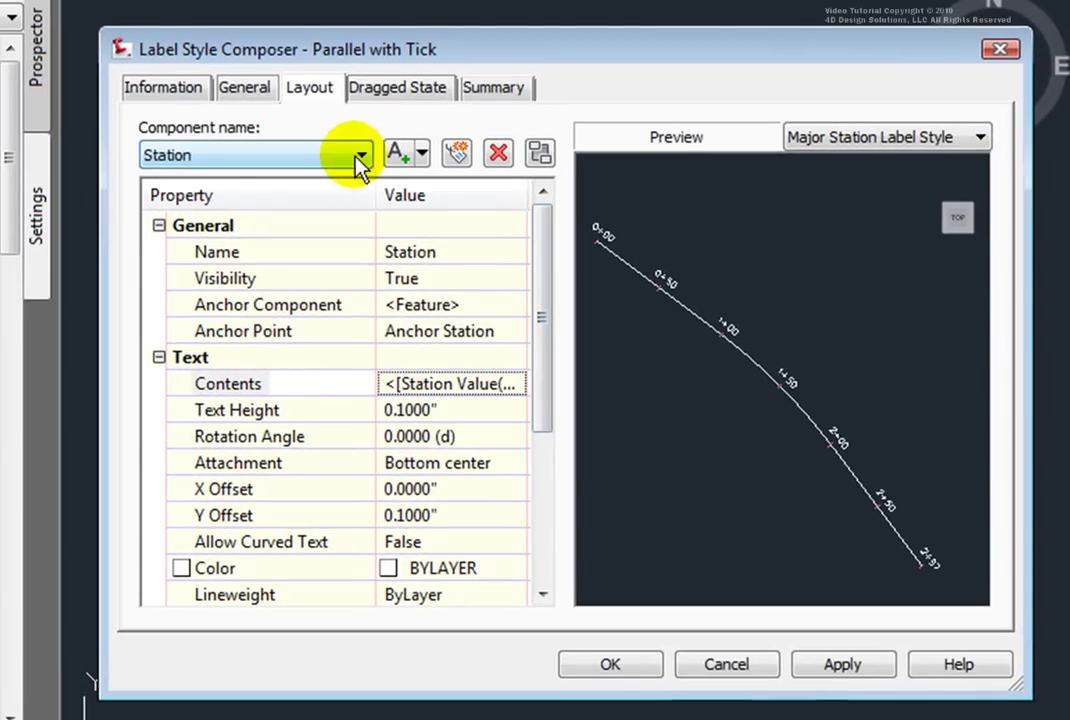
Step: Select the Tick component and inspect its Block name setting
click(358, 155)
click(158, 199)
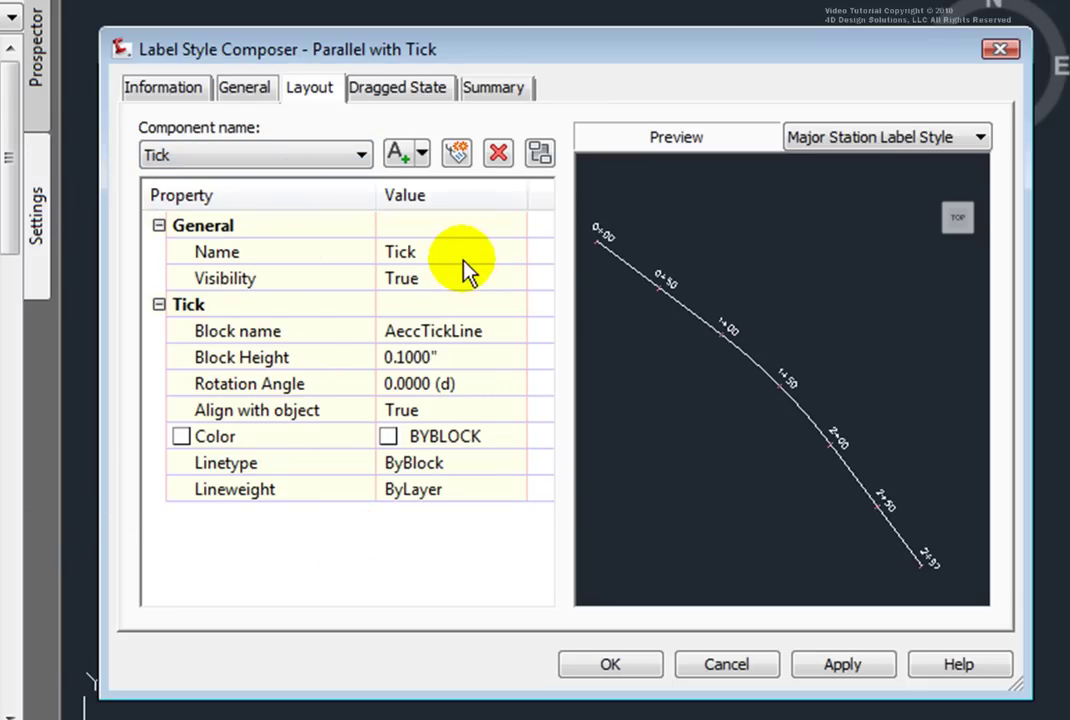
click(517, 338)
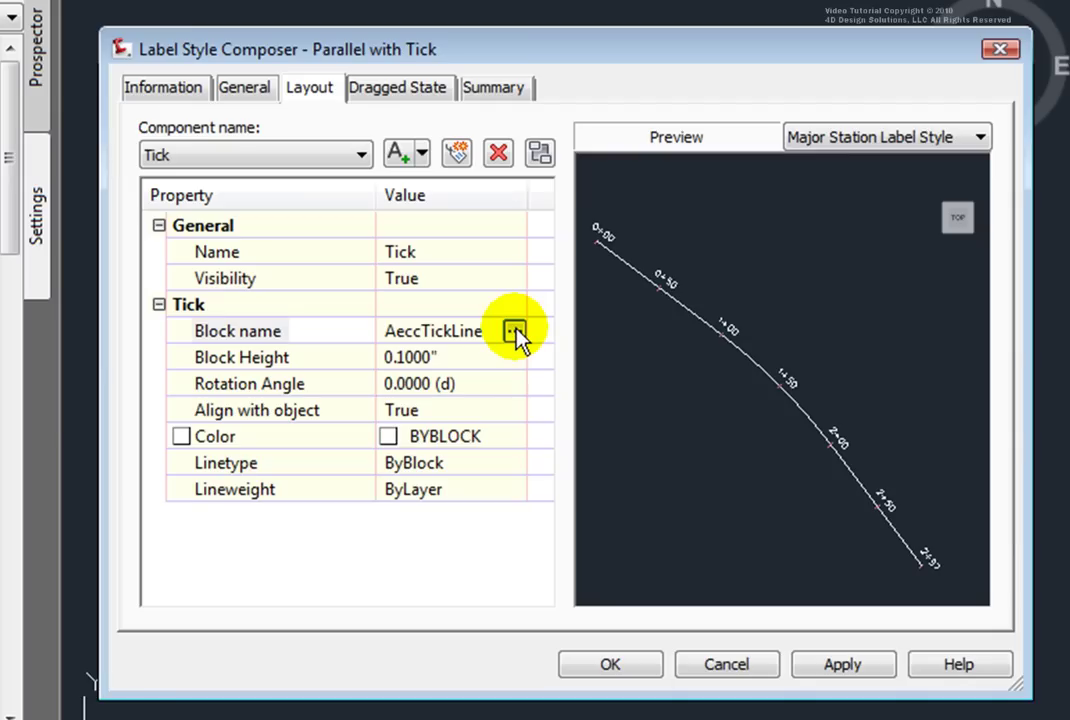
Step: Add a Line component, Line.1, 1.0000" long from Anchor Station
click(421, 153)
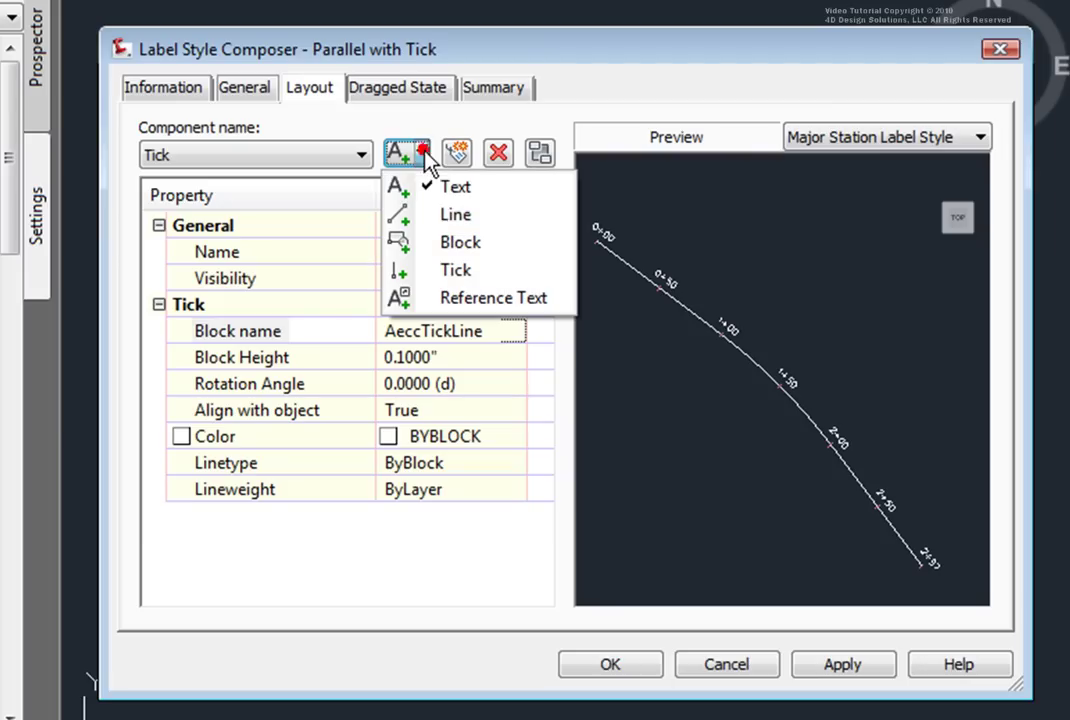
click(454, 216)
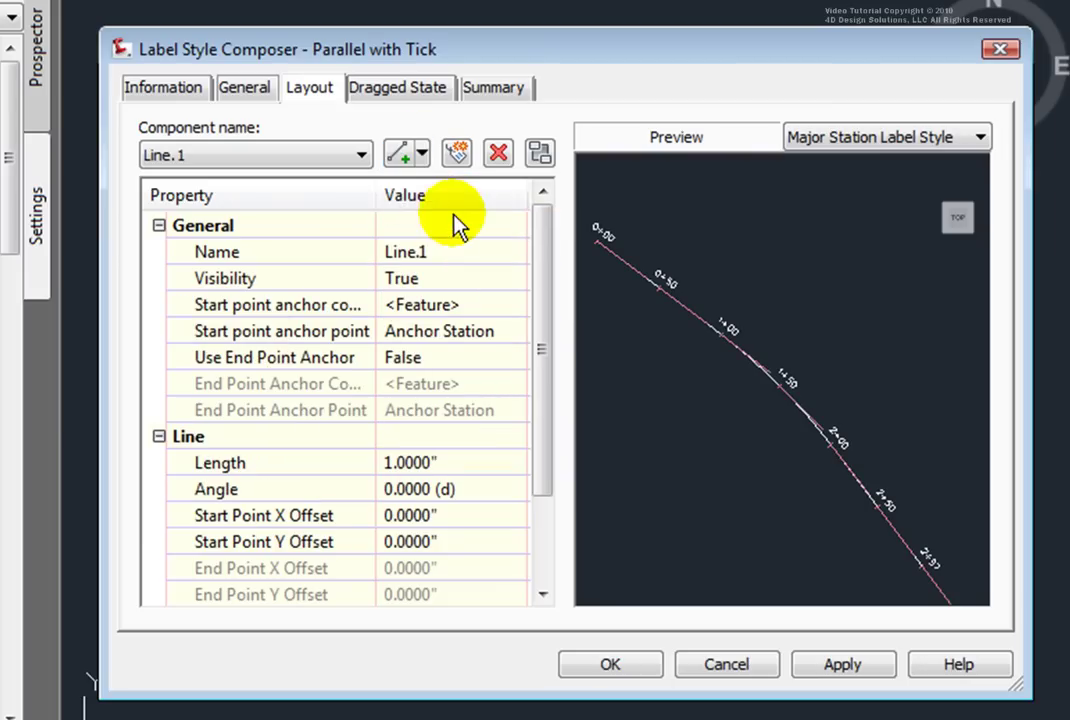
drag(538, 230, 553, 393)
drag(549, 442, 551, 196)
click(518, 38)
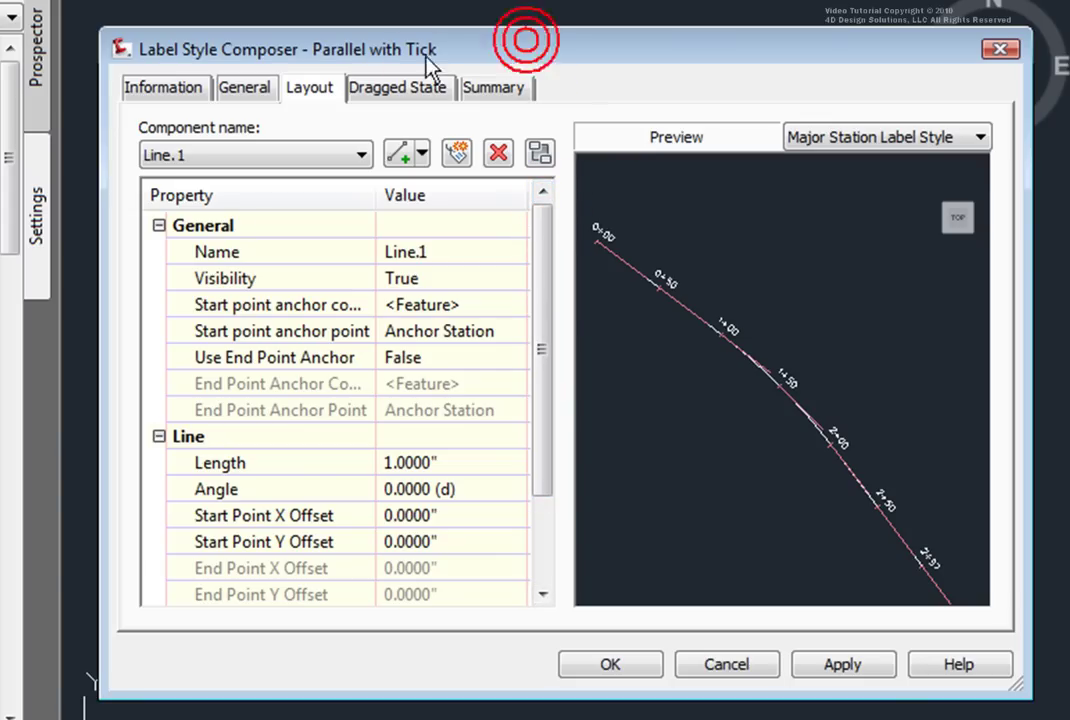
Step: Change the dragged-state Display from Stacked Text to As Composed and review the Summary
click(397, 90)
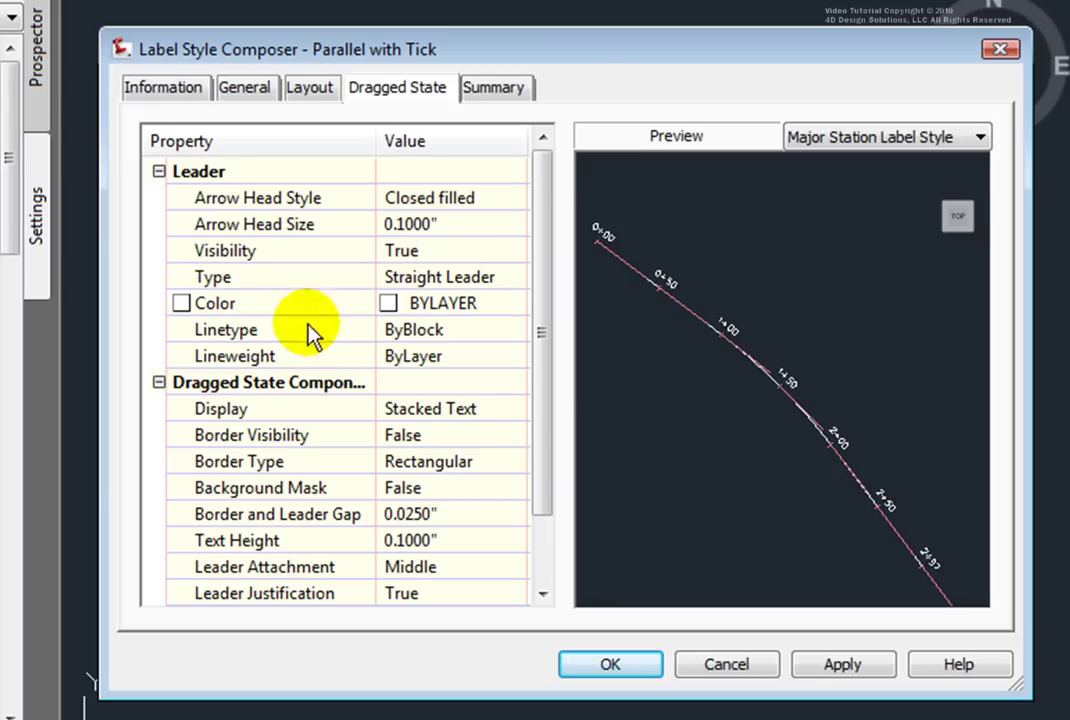
click(508, 411)
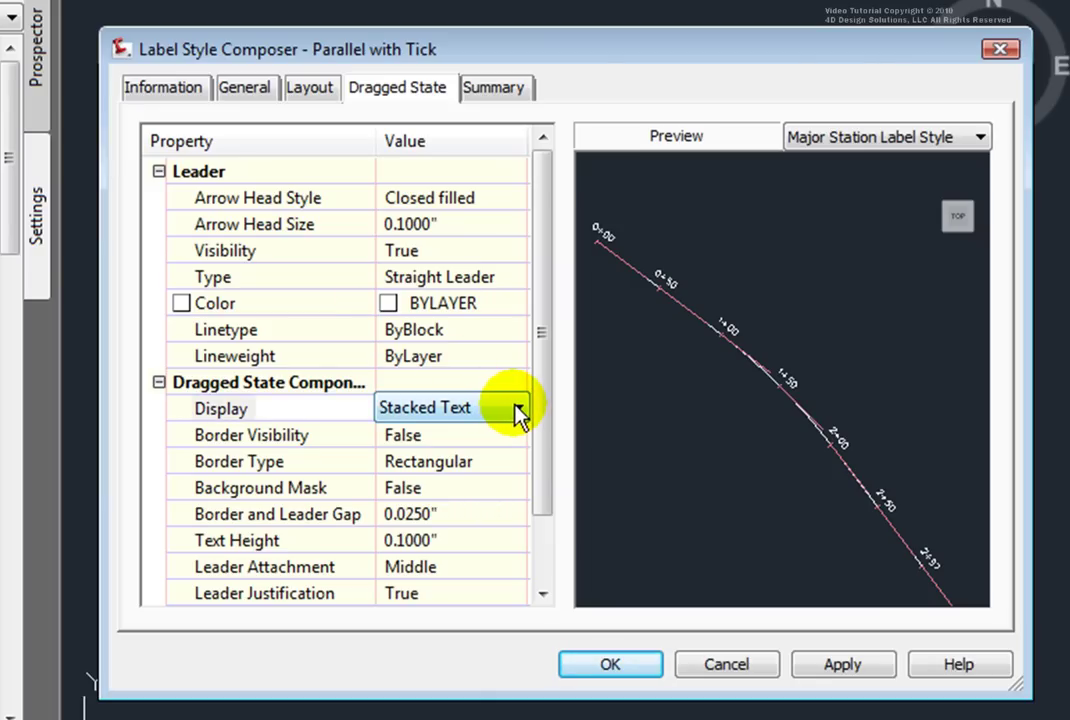
click(517, 409)
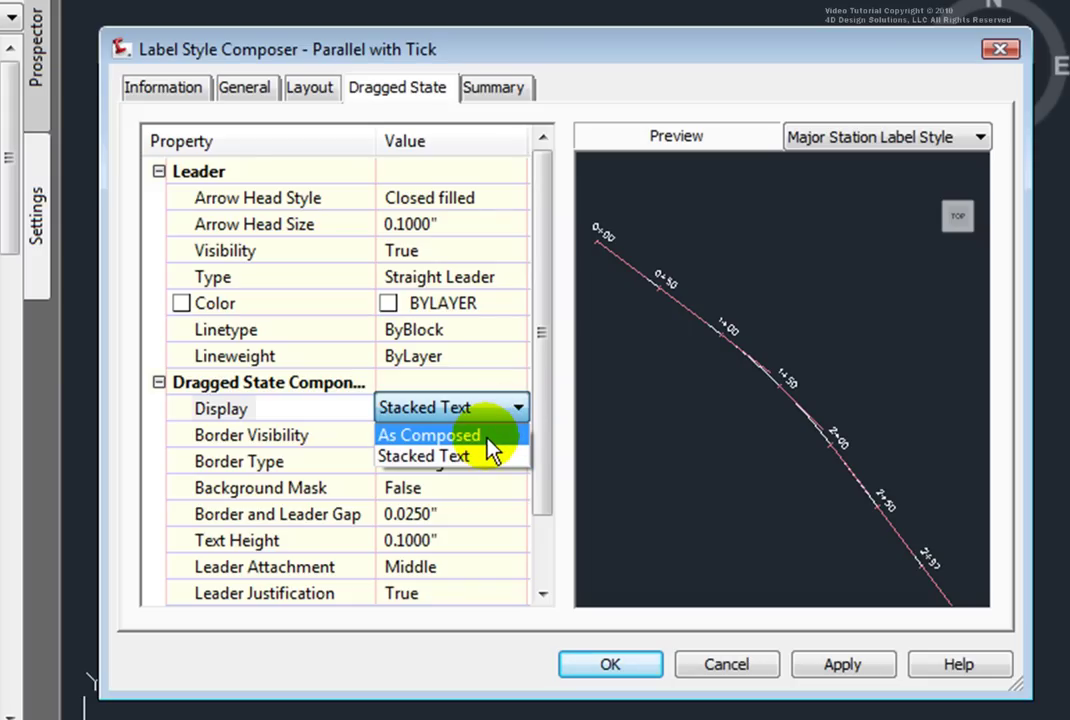
click(487, 440)
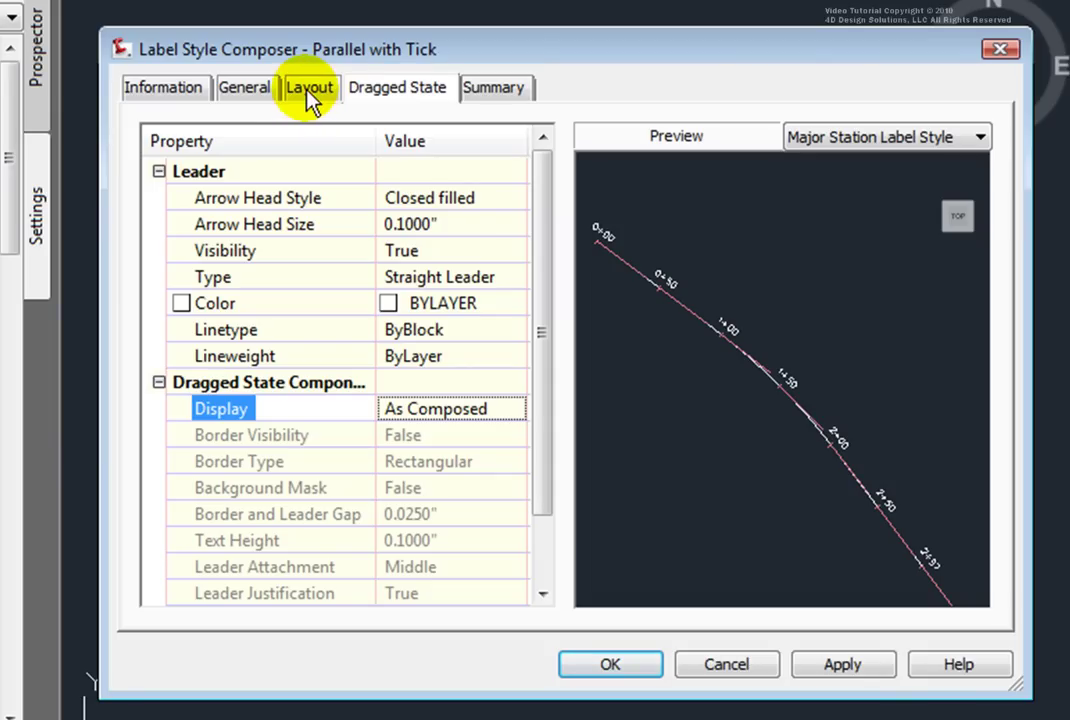
click(497, 89)
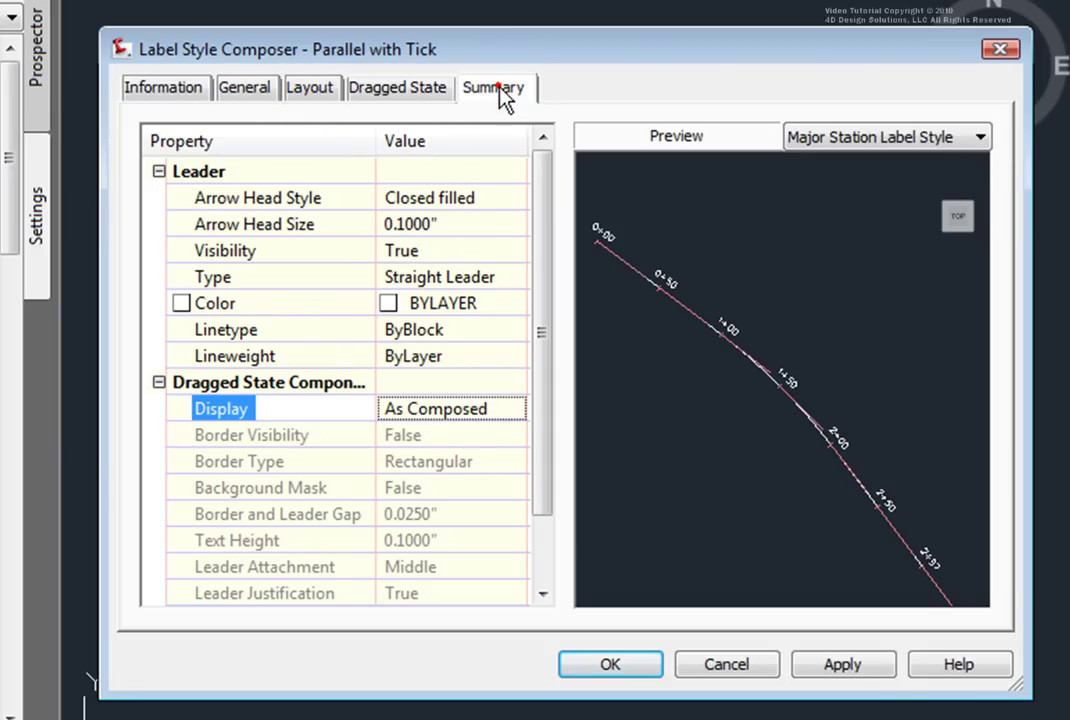